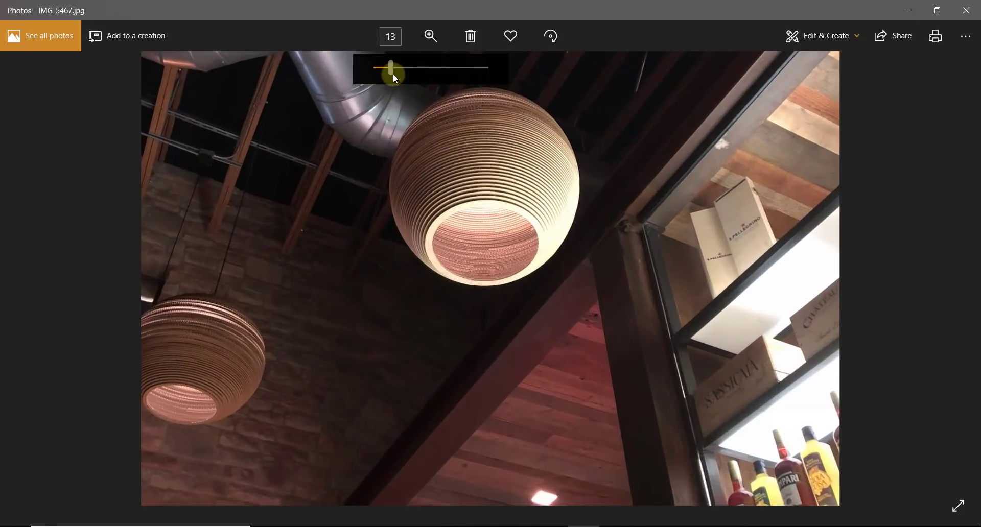
# Examine the shape and layered rings of the round pendant lamps in the reference photo.
pyautogui.moveTo(477, 157); pyautogui.dragTo(493, 335)
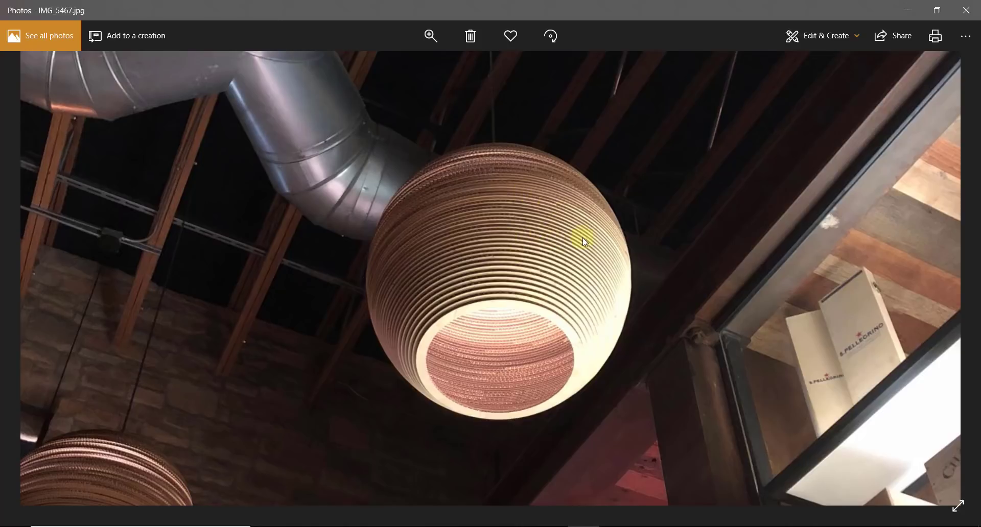
pyautogui.moveTo(521, 294); pyautogui.dragTo(572, 166)
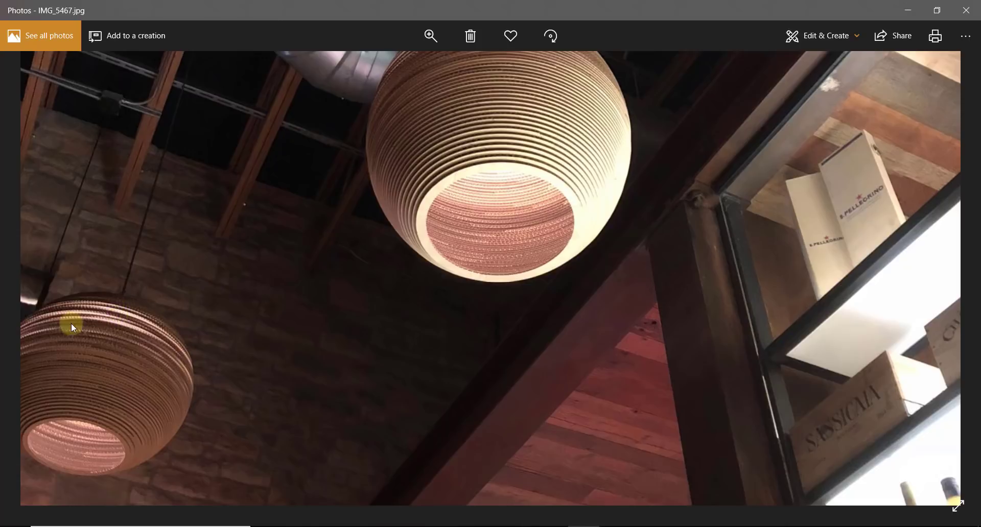
pyautogui.scroll(4, 488, 195)
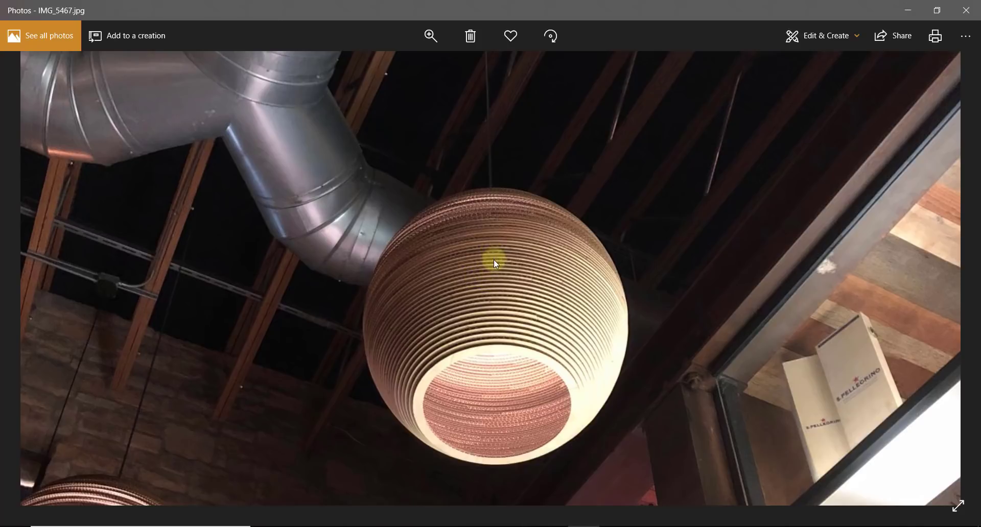
pyautogui.moveTo(640, 262); pyautogui.dragTo(624, 217)
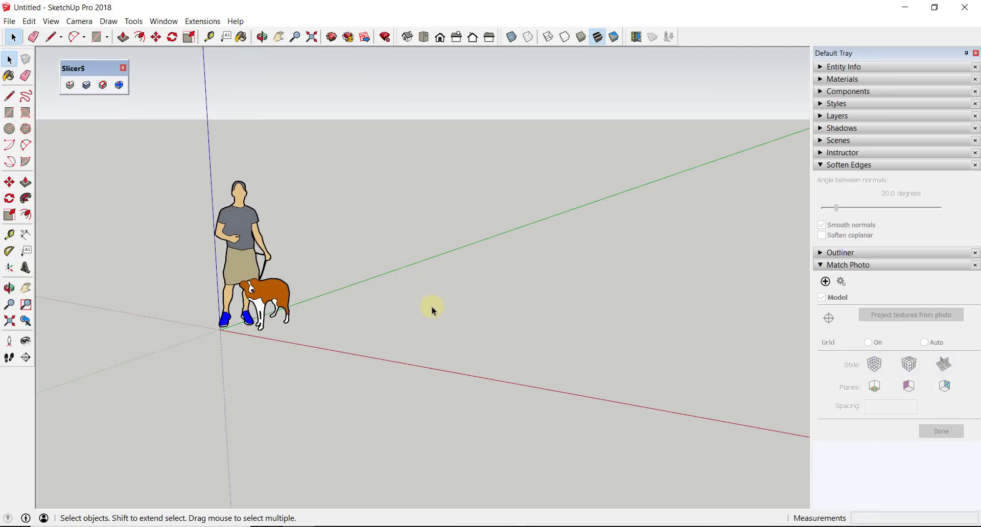
# In SketchUp, draw a flat circle with a radius of about 1' on the ground beside the figure.
pyautogui.moveTo(465, 354)
pyautogui.mouseDown(button='middle')
pyautogui.moveTo(445, 326)
pyautogui.moveTo(460, 346)
pyautogui.mouseUp(button='middle')
pyautogui.press('c')
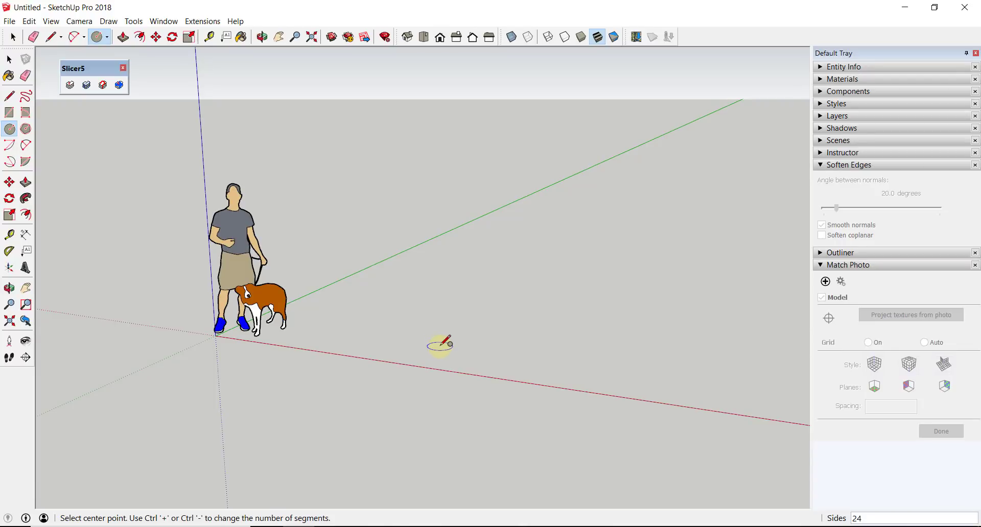
pyautogui.click(457, 348)
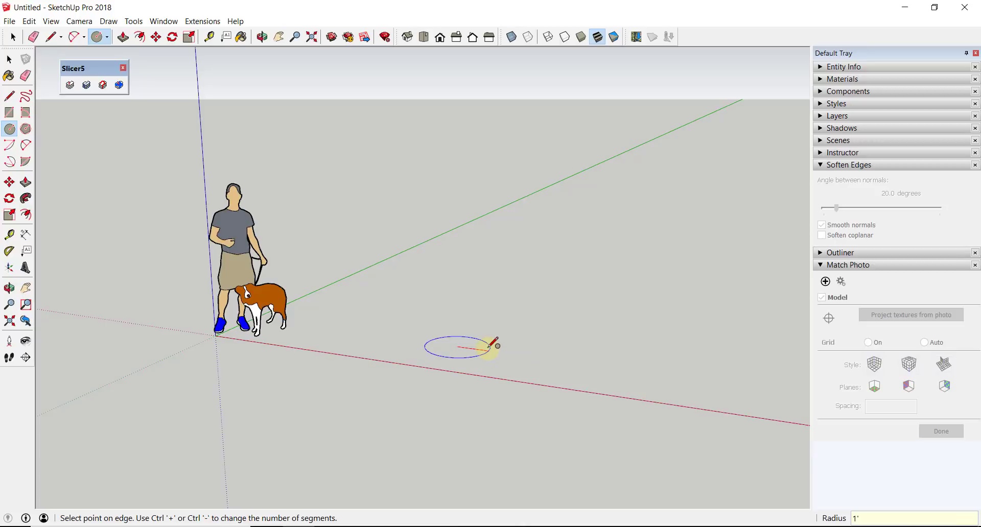
pyautogui.click(494, 346)
# Draw a vertical circle with a radius of about 4 1/2" at the flat circle's center, perpendicular to the green axis.
pyautogui.scroll(5, 457, 345)
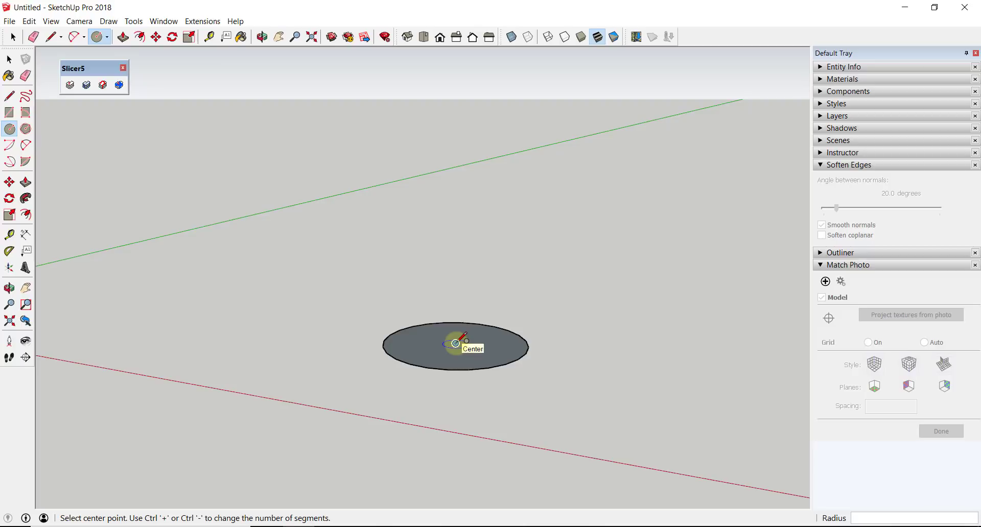
pyautogui.press('Left')
pyautogui.click(455, 343)
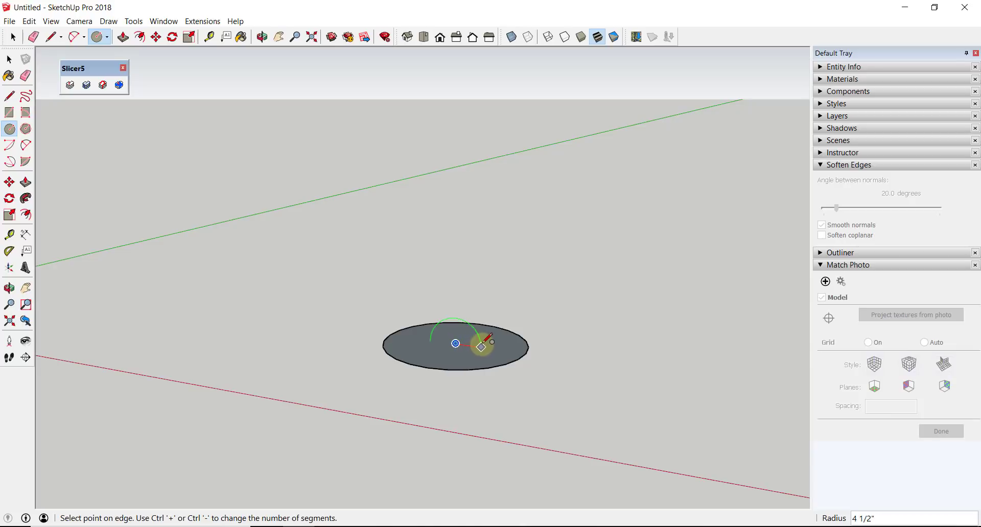
pyautogui.click(482, 344)
pyautogui.press('space')
# Sweep the large flat circle around the small vertical circle with Follow Me to form a sphere, and reverse its faces.
pyautogui.moveTo(482, 319)
pyautogui.mouseDown(button='middle')
pyautogui.moveTo(494, 354)
pyautogui.moveTo(498, 318)
pyautogui.mouseUp(button='middle')
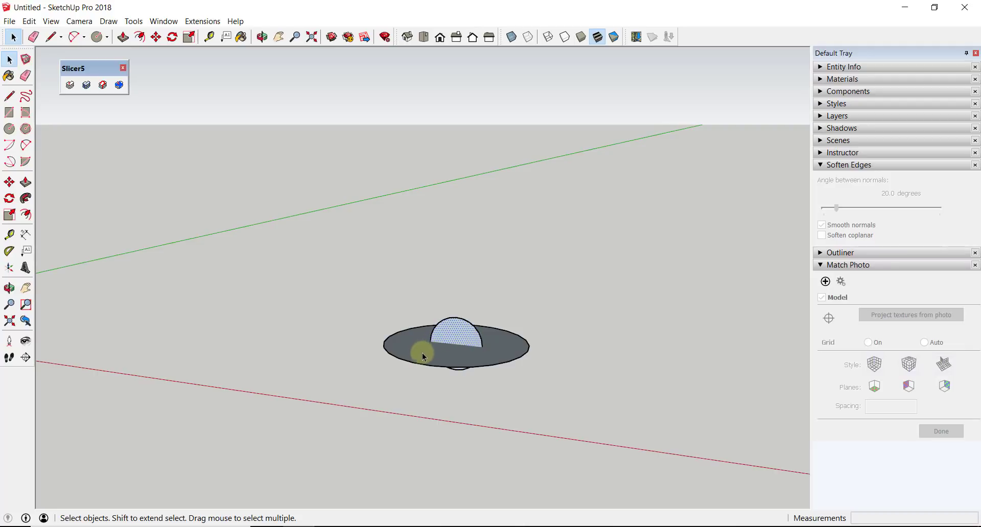
pyautogui.moveTo(548, 284); pyautogui.dragTo(557, 361, button='middle')
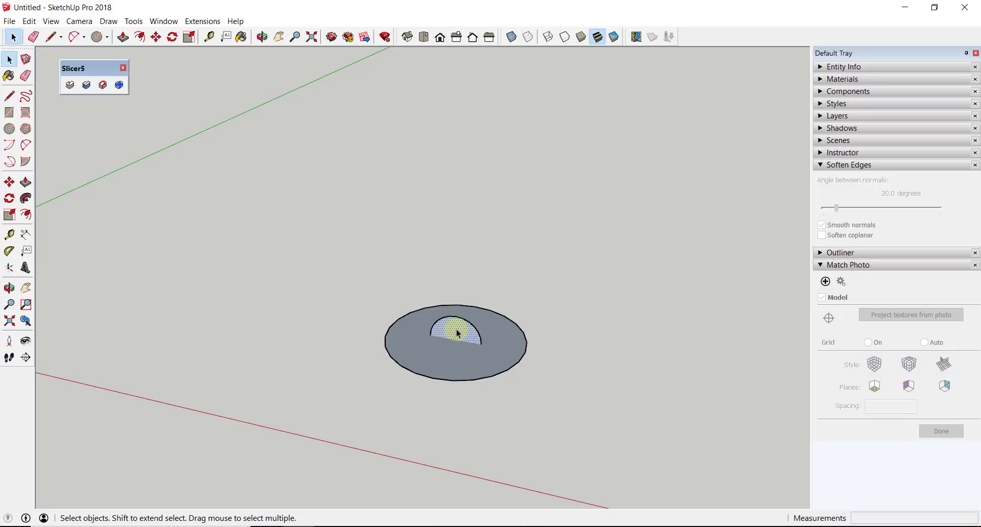
pyautogui.click(25, 198)
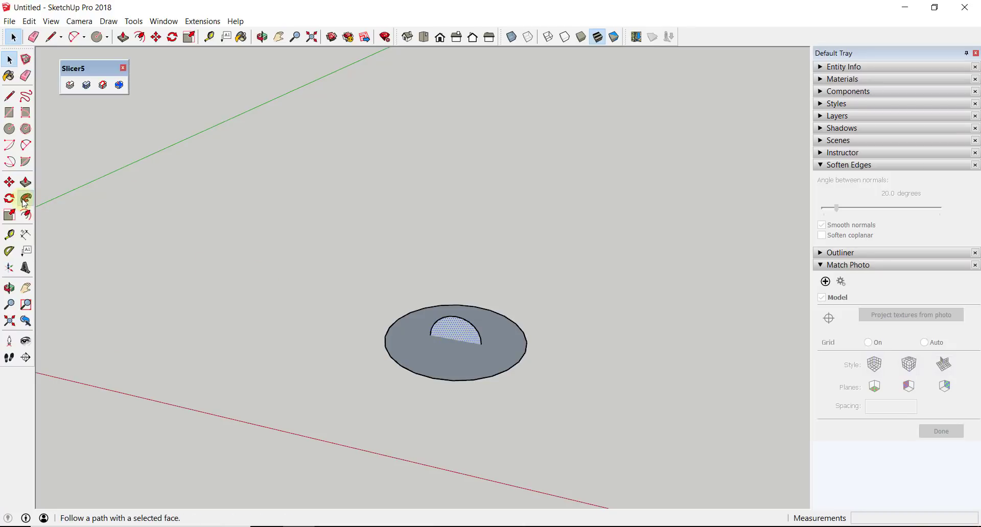
pyautogui.click(412, 357)
pyautogui.press('space')
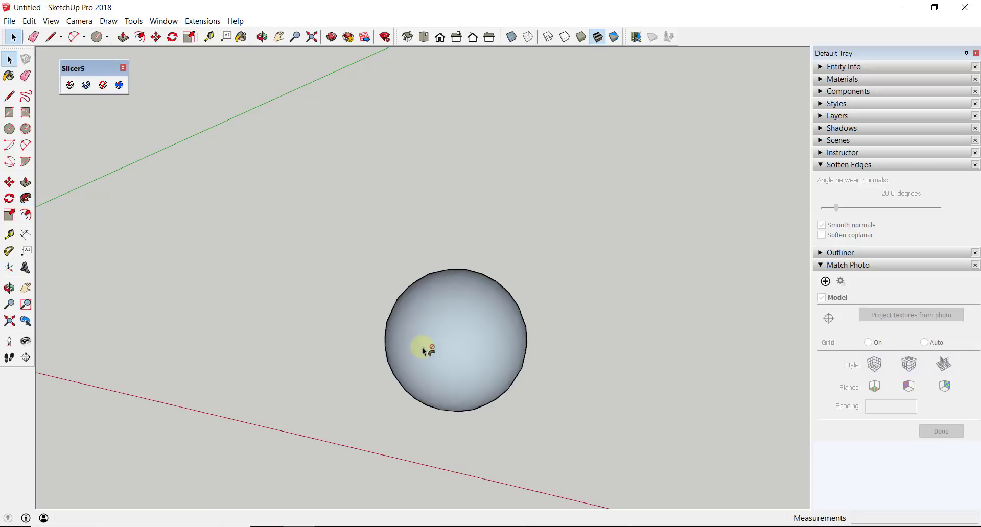
pyautogui.rightClick(447, 332)
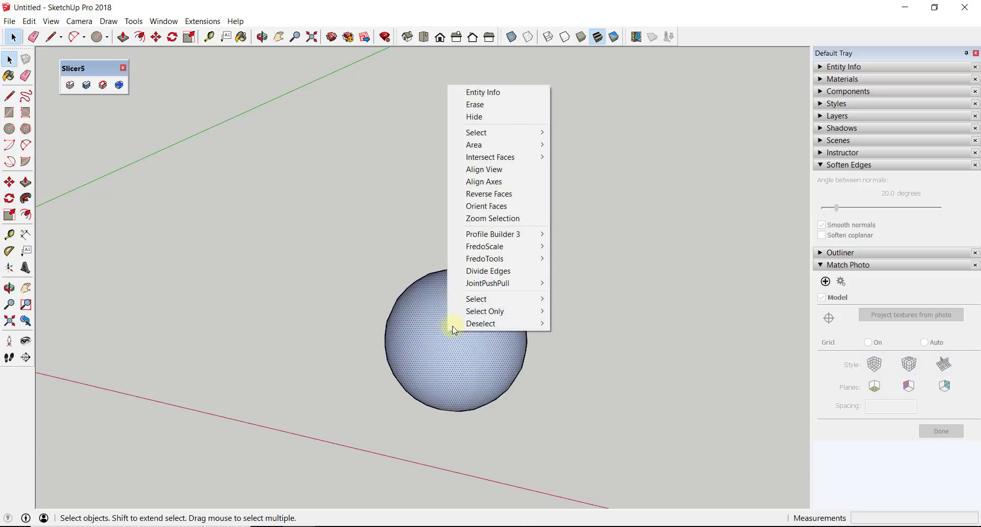
pyautogui.click(500, 194)
# Move the sphere away from the small path circle and erase that leftover circle.
pyautogui.press('m')
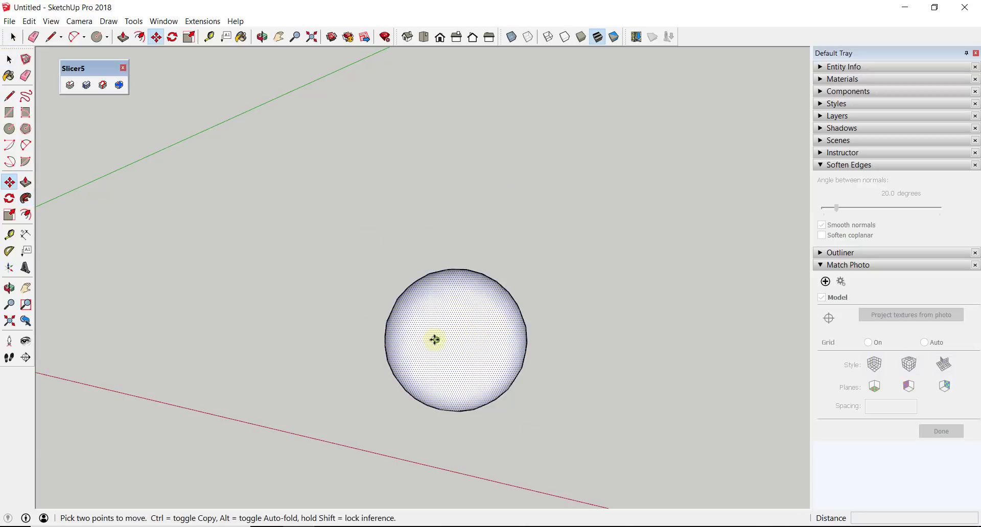
pyautogui.click(434, 340)
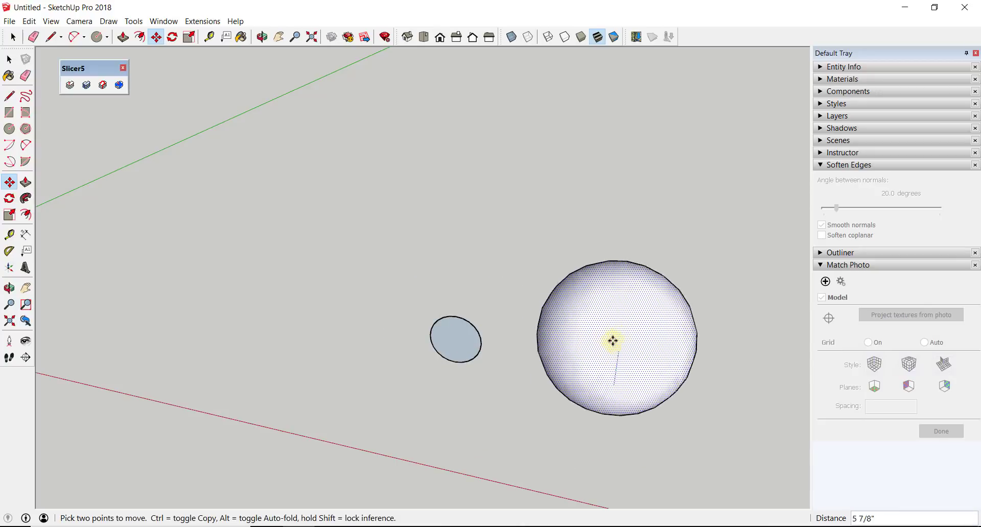
pyautogui.click(628, 302)
pyautogui.press('e')
pyautogui.click(468, 324)
pyautogui.press('space')
pyautogui.click(494, 363)
pyautogui.moveTo(494, 364)
pyautogui.mouseDown(button='middle')
pyautogui.moveTo(655, 265)
pyautogui.moveTo(632, 181)
pyautogui.mouseUp(button='middle')
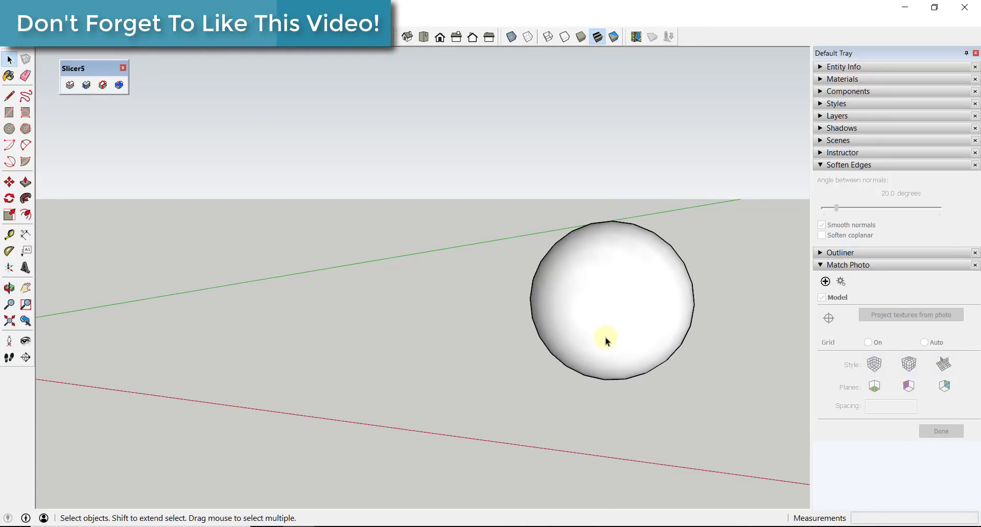
# Compare the sphere with the lamp in the reference photo and display the sphere's entity information.
pyautogui.moveTo(642, 319); pyautogui.dragTo(608, 314, button='middle')
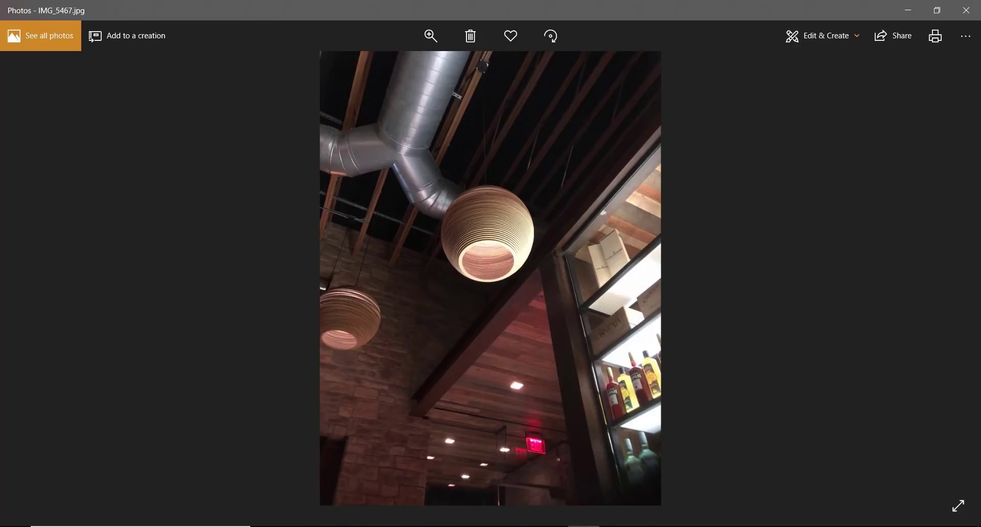
pyautogui.click(583, 526)
pyautogui.moveTo(557, 303)
pyautogui.mouseDown(button='middle')
pyautogui.moveTo(579, 223)
pyautogui.moveTo(566, 177)
pyautogui.mouseUp(button='middle')
pyautogui.moveTo(566, 176); pyautogui.dragTo(592, 412)
pyautogui.press('space')
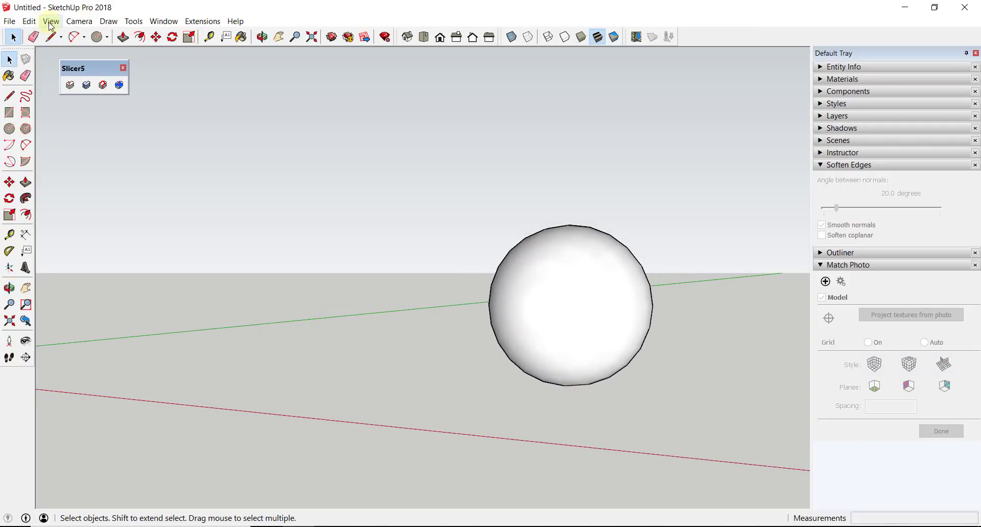
pyautogui.click(817, 69)
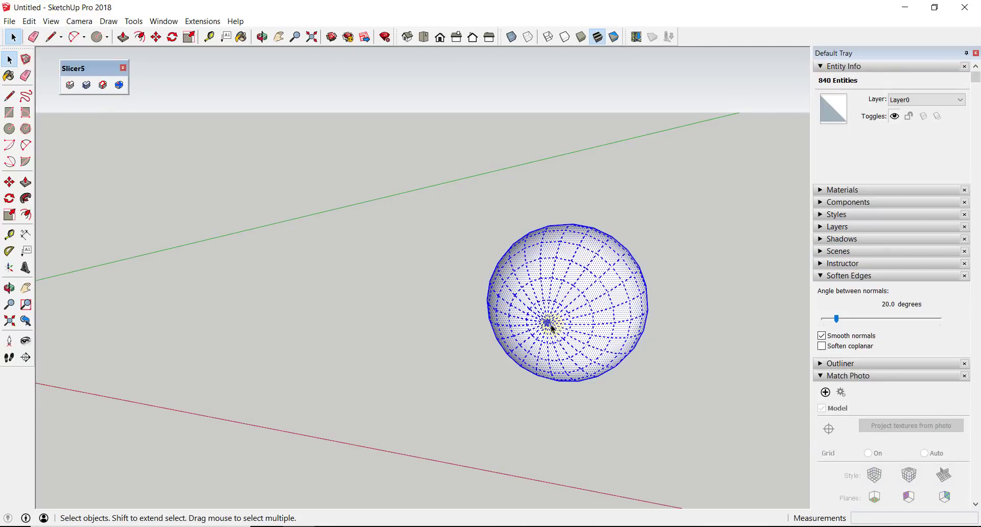
pyautogui.press('q')
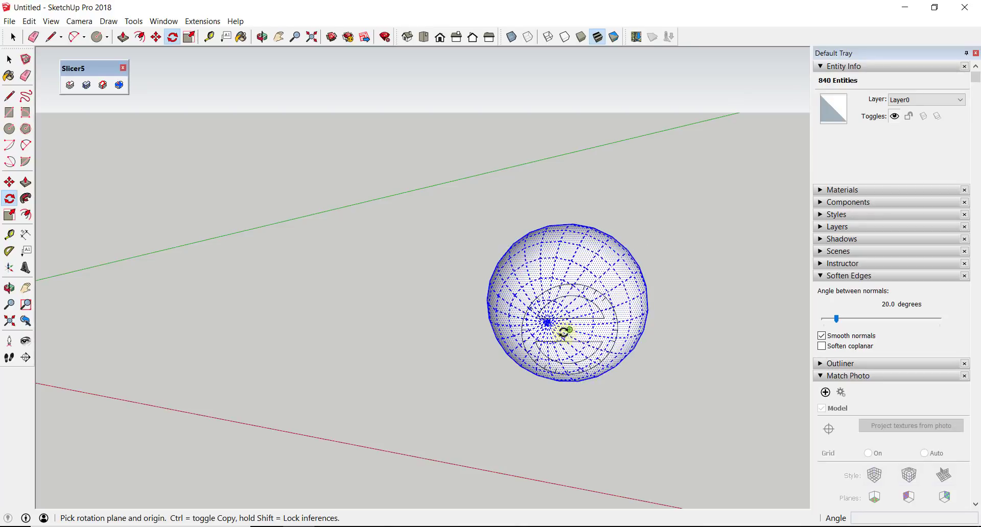
pyautogui.moveTo(567, 329); pyautogui.dragTo(291, 273, button='middle')
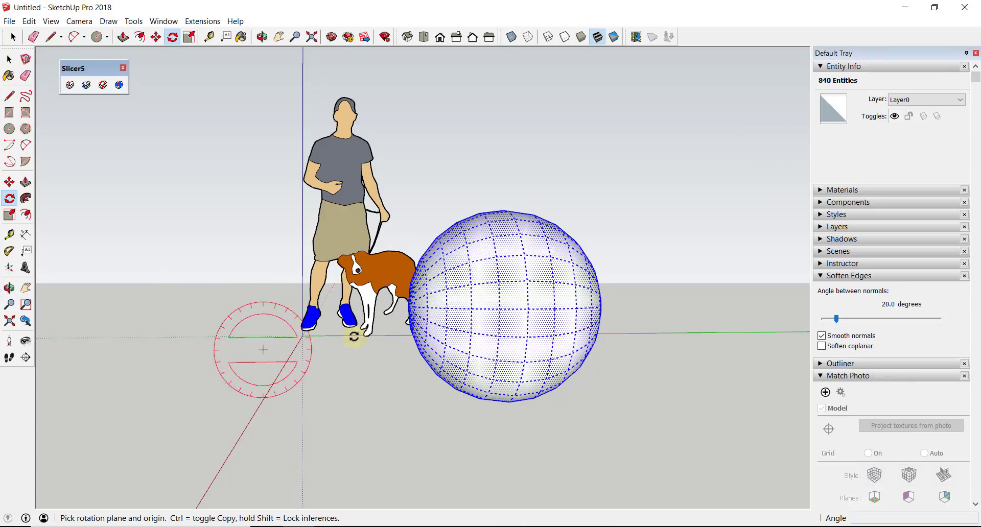
pyautogui.moveTo(449, 322); pyautogui.dragTo(390, 344, button='middle')
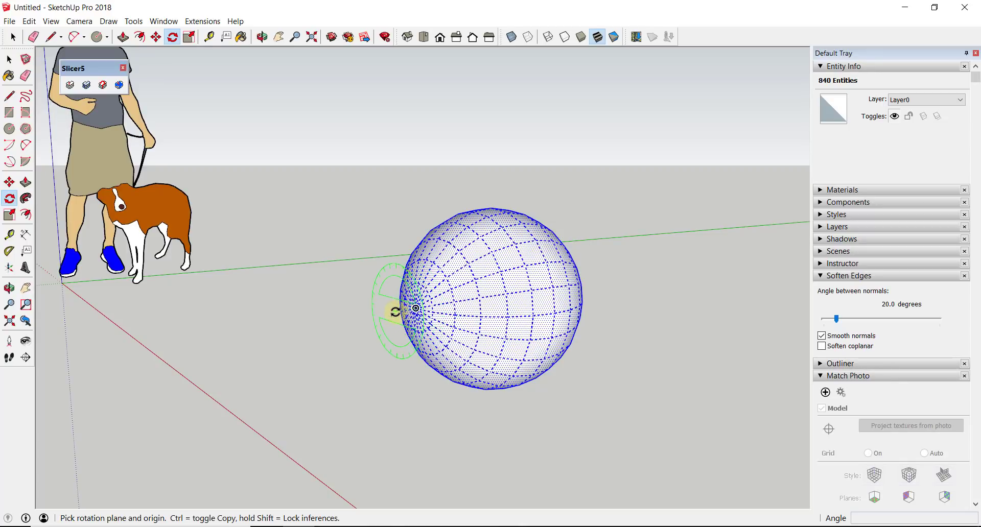
pyautogui.press('space')
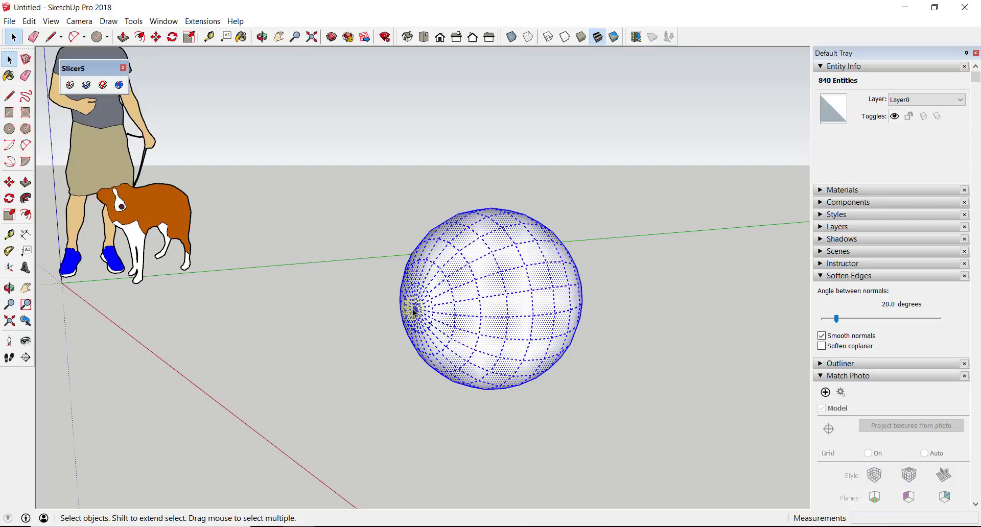
# Turn on the display of hidden geometry and clear the selection on the sphere.
pyautogui.click(53, 24)
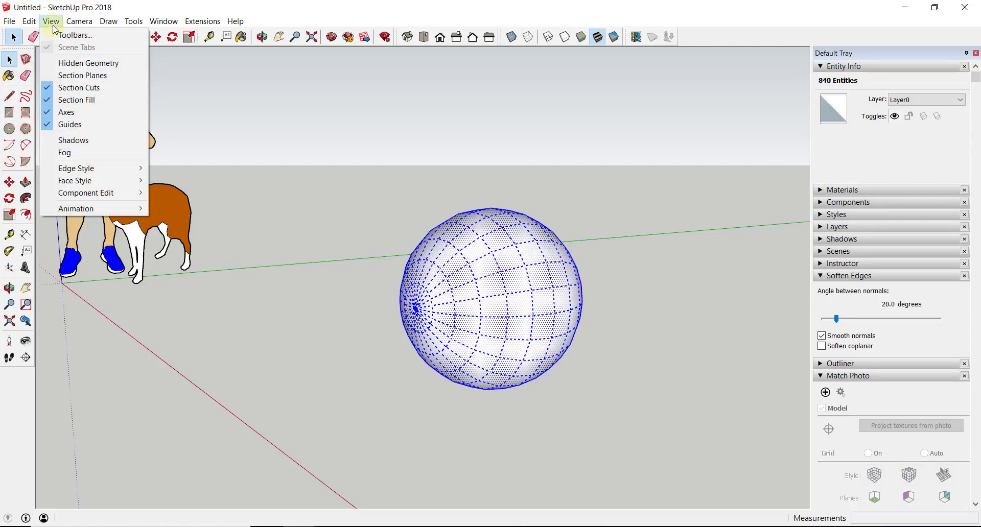
pyautogui.click(88, 66)
pyautogui.click(372, 310)
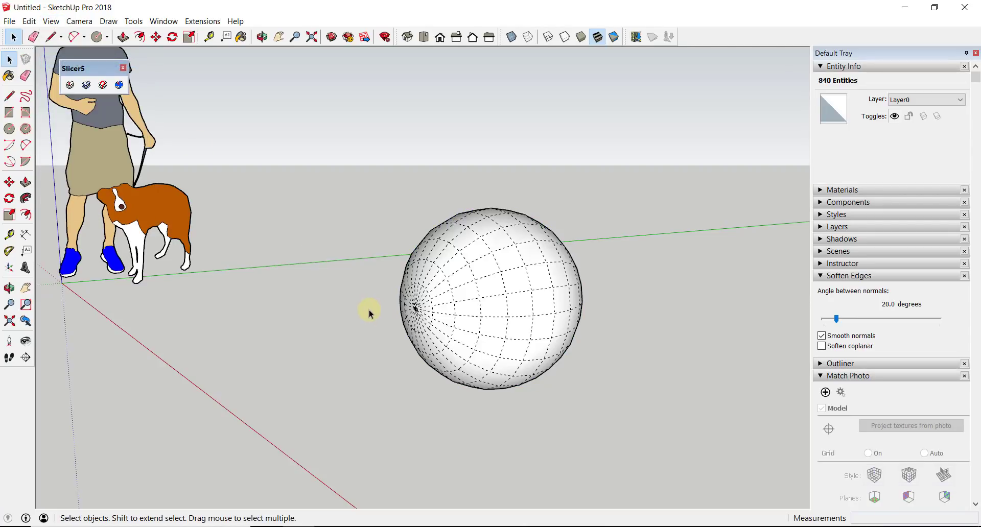
# Rotate the whole sphere about the red axis around its side pole so that this pole ends up at the bottom.
pyautogui.moveTo(301, 140); pyautogui.dragTo(675, 447)
pyautogui.press('q')
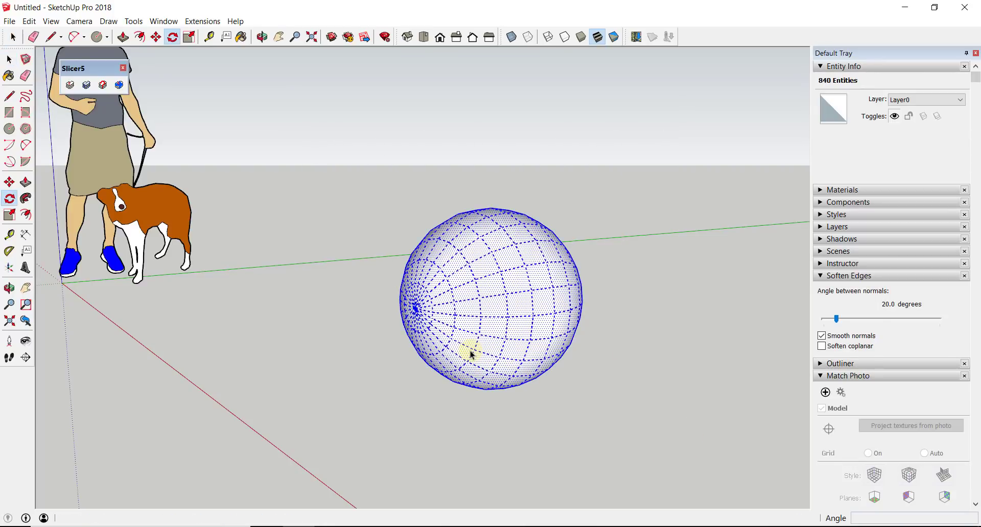
pyautogui.press('Right')
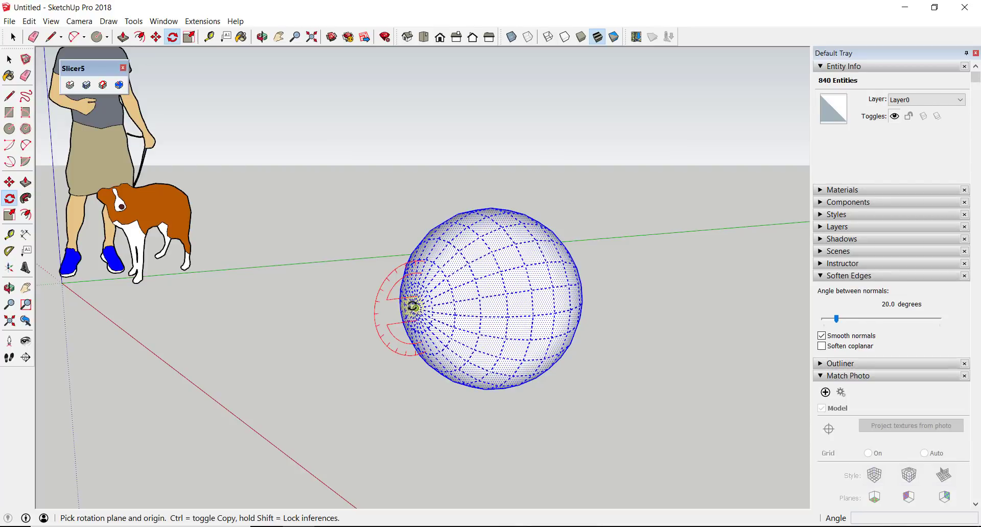
pyautogui.click(415, 308)
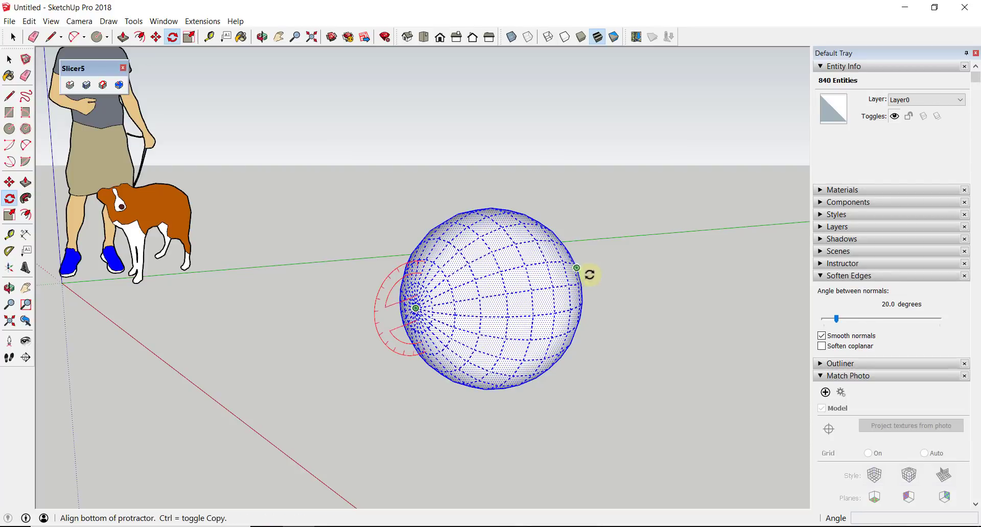
pyautogui.click(680, 276)
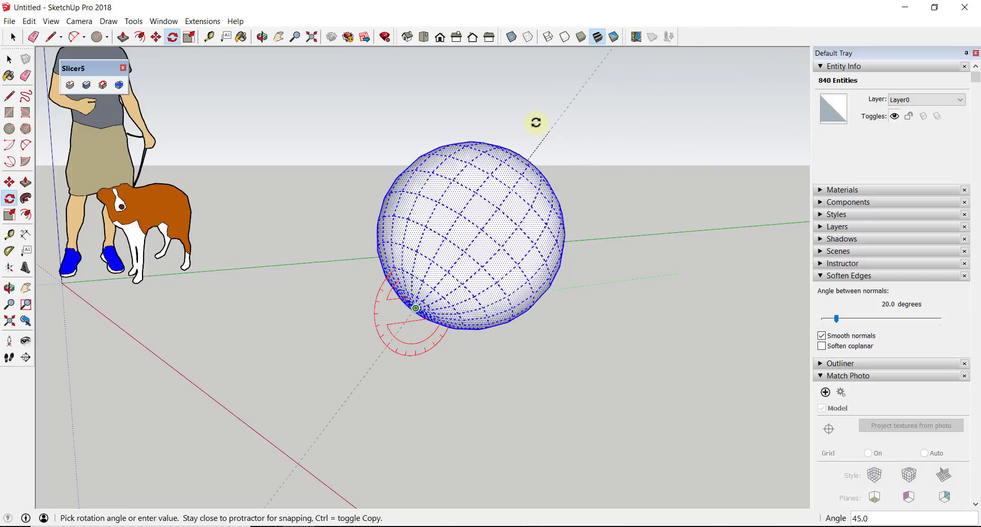
pyautogui.click(415, 81)
pyautogui.moveTo(548, 308); pyautogui.dragTo(570, 192, button='middle')
pyautogui.press('space')
pyautogui.click(561, 314)
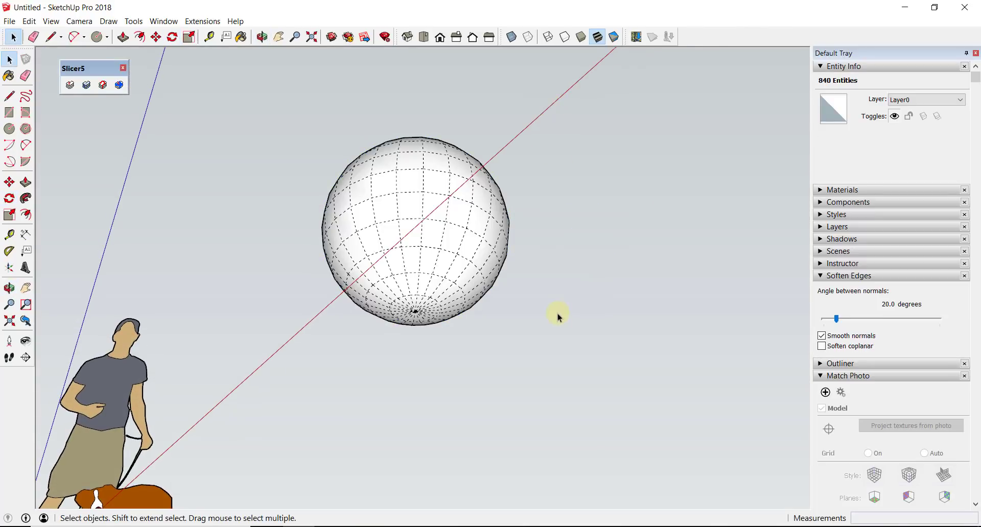
# Erase the edges and faces around the sphere's bottom pole to cut a round opening.
pyautogui.moveTo(561, 314); pyautogui.dragTo(639, 313, button='middle')
pyautogui.moveTo(639, 312); pyautogui.dragTo(665, 439)
pyautogui.press('space')
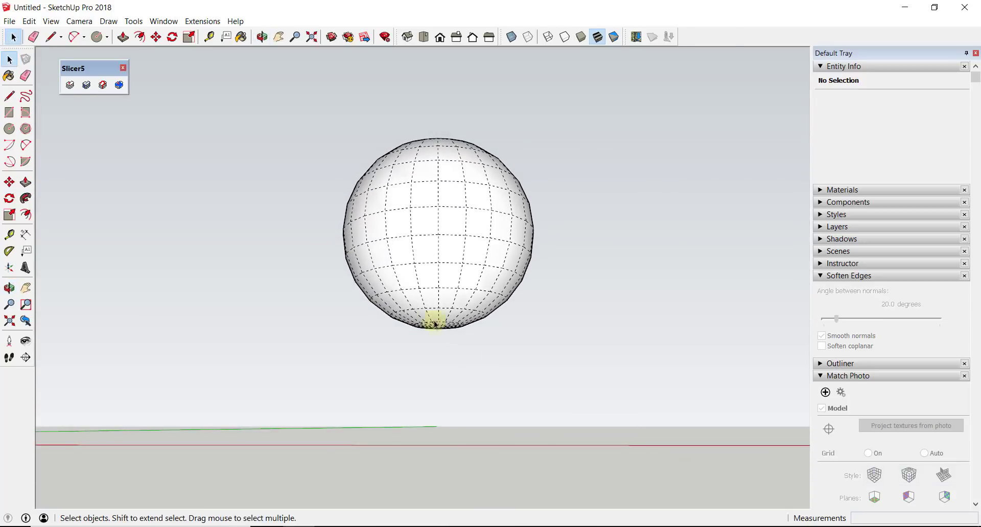
pyautogui.moveTo(440, 322); pyautogui.dragTo(367, 304, button='middle')
pyautogui.scroll(3, 472, 329)
pyautogui.click(466, 318)
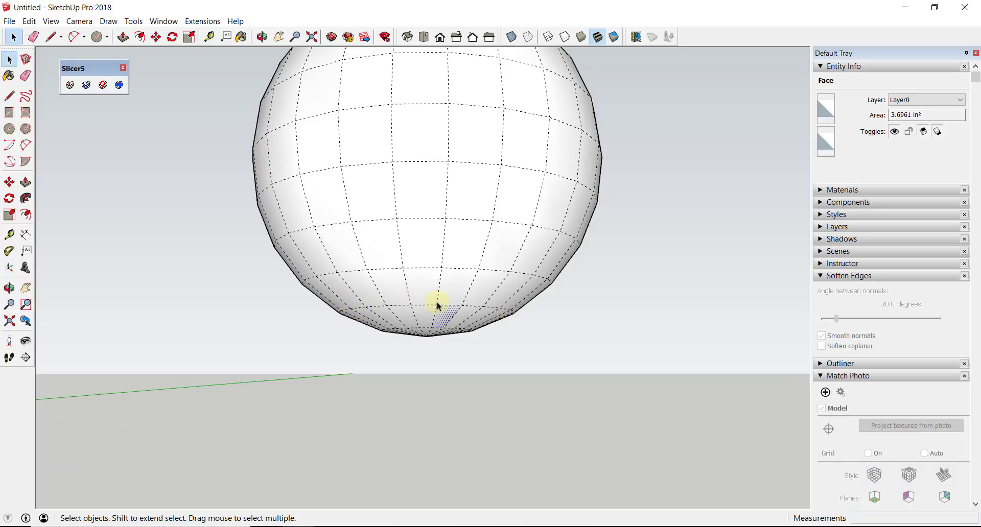
pyautogui.moveTo(333, 318)
pyautogui.mouseDown(button='middle')
pyautogui.moveTo(388, 315)
pyautogui.moveTo(404, 344)
pyautogui.moveTo(427, 335)
pyautogui.mouseUp(button='middle')
pyautogui.press('e')
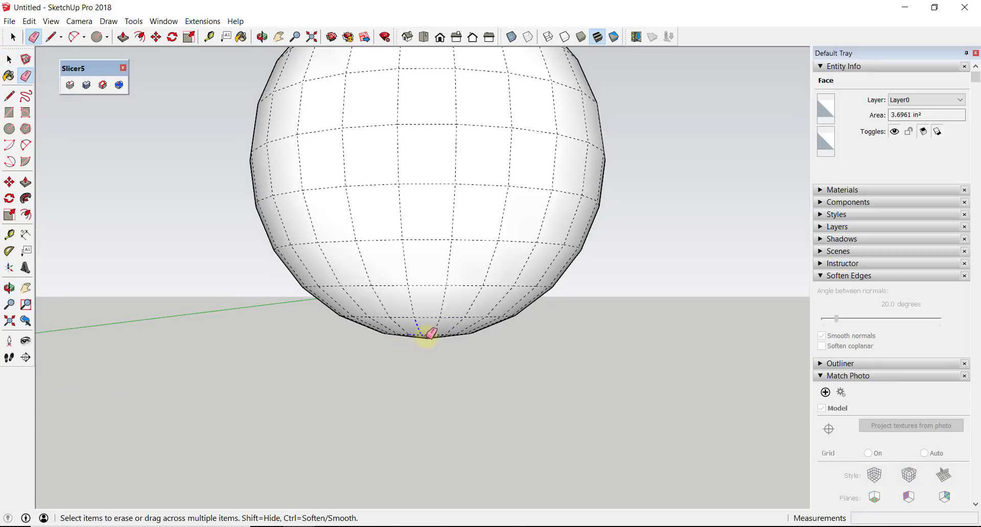
pyautogui.moveTo(426, 339)
pyautogui.mouseDown()
pyautogui.moveTo(486, 330)
pyautogui.moveTo(453, 335)
pyautogui.mouseUp()
pyautogui.moveTo(411, 325)
pyautogui.mouseDown(button='middle')
pyautogui.moveTo(414, 291)
pyautogui.moveTo(410, 327)
pyautogui.moveTo(423, 325)
pyautogui.mouseUp(button='middle')
pyautogui.moveTo(423, 325)
pyautogui.mouseDown()
pyautogui.moveTo(348, 328)
pyautogui.moveTo(398, 324)
pyautogui.moveTo(381, 323)
pyautogui.moveTo(390, 339)
pyautogui.mouseUp()
pyautogui.moveTo(390, 339)
pyautogui.mouseDown(button='middle')
pyautogui.moveTo(403, 164)
pyautogui.moveTo(397, 68)
pyautogui.moveTo(429, 348)
pyautogui.mouseUp(button='middle')
pyautogui.scroll(-6, 429, 348)
pyautogui.press('space')
# Select all the sphere's connected geometry and make it a group.
pyautogui.keyDown('shift'); pyautogui.moveTo(432, 198); pyautogui.dragTo(423, 346, button='middle'); pyautogui.keyUp('shift')
pyautogui.scroll(-2, 424, 337)
pyautogui.tripleClick(438, 298)
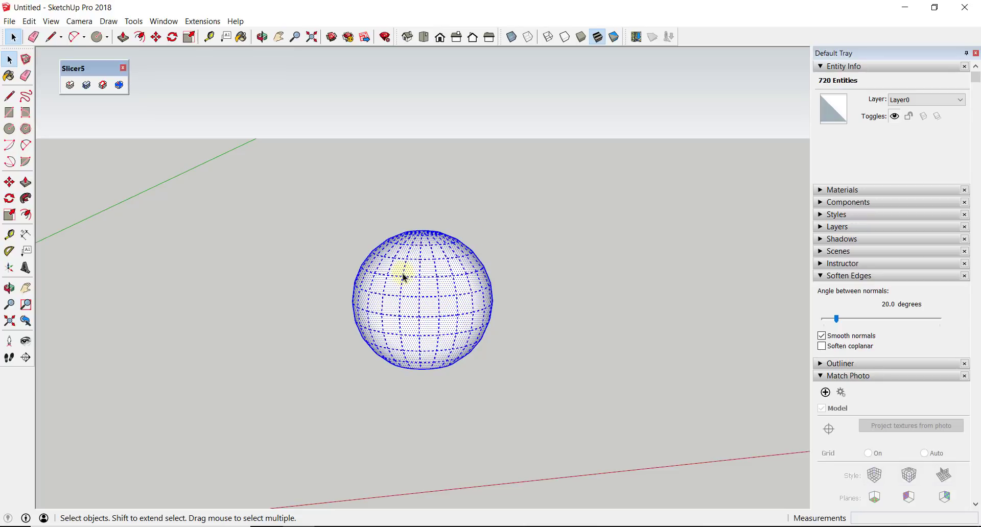
pyautogui.rightClick(426, 302)
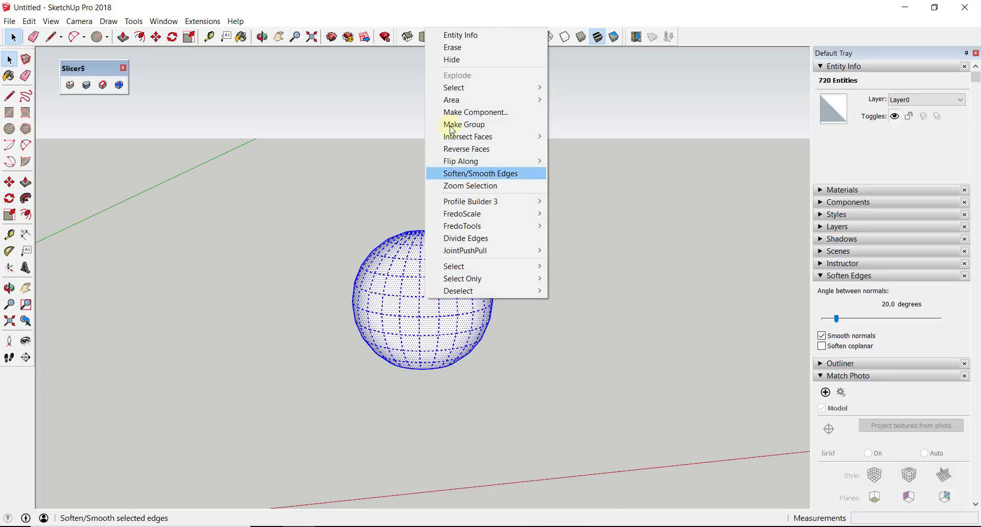
pyautogui.click(468, 124)
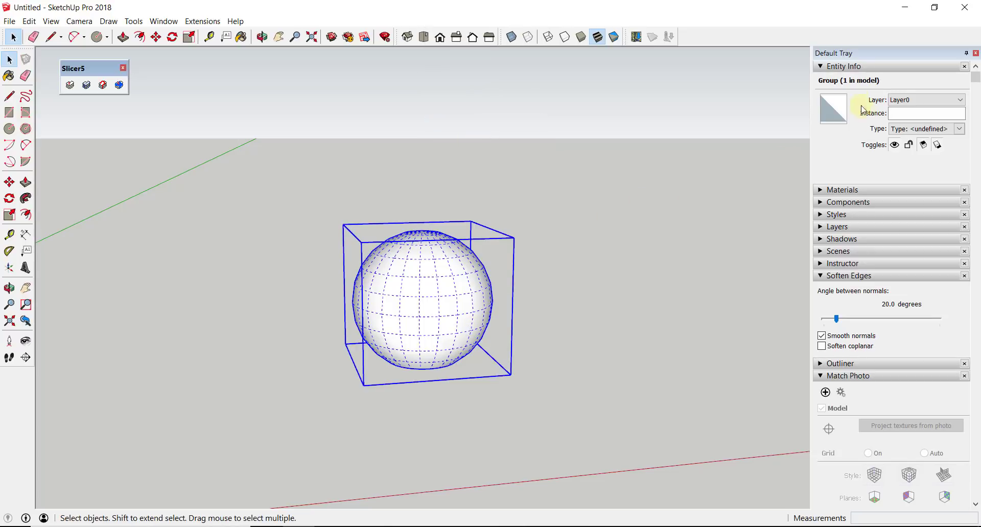
pyautogui.moveTo(471, 397); pyautogui.dragTo(418, 350, button='middle')
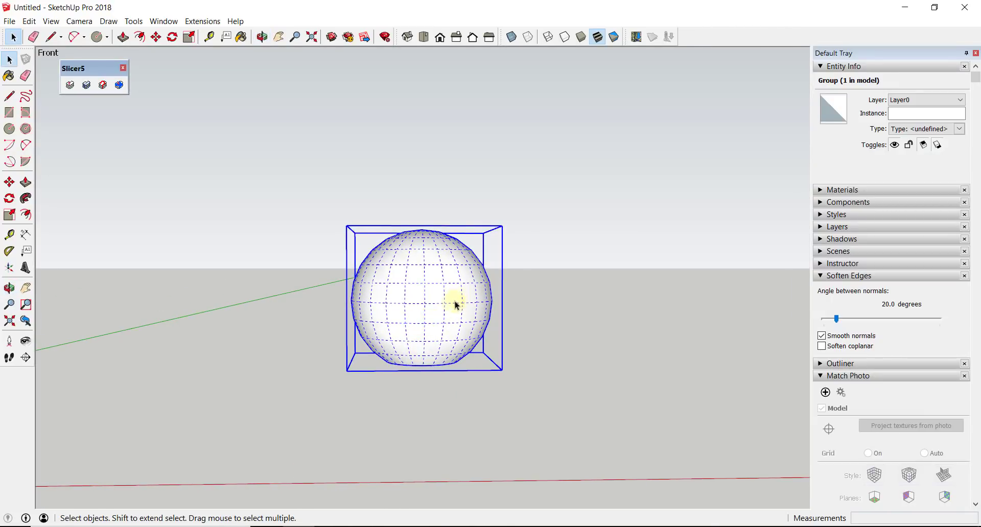
pyautogui.scroll(1, 458, 302)
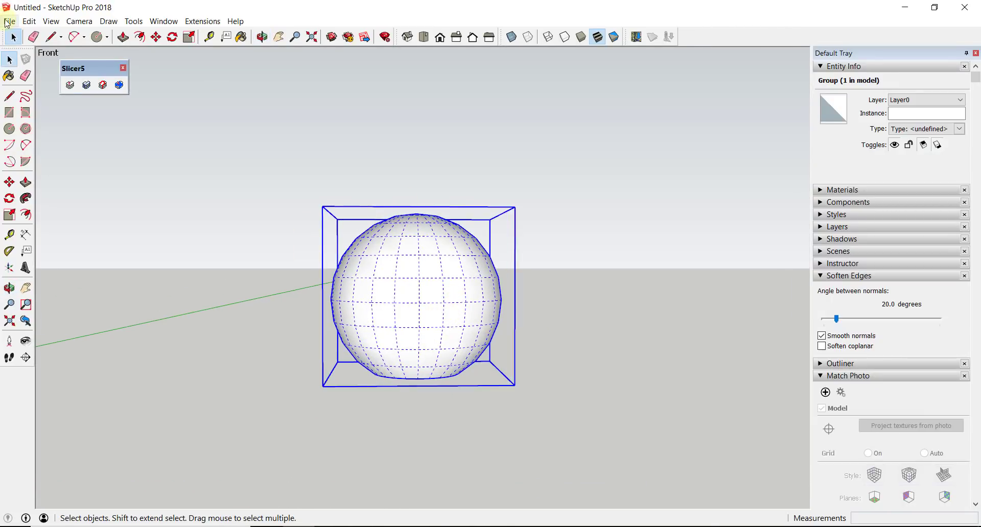
pyautogui.click(8, 21)
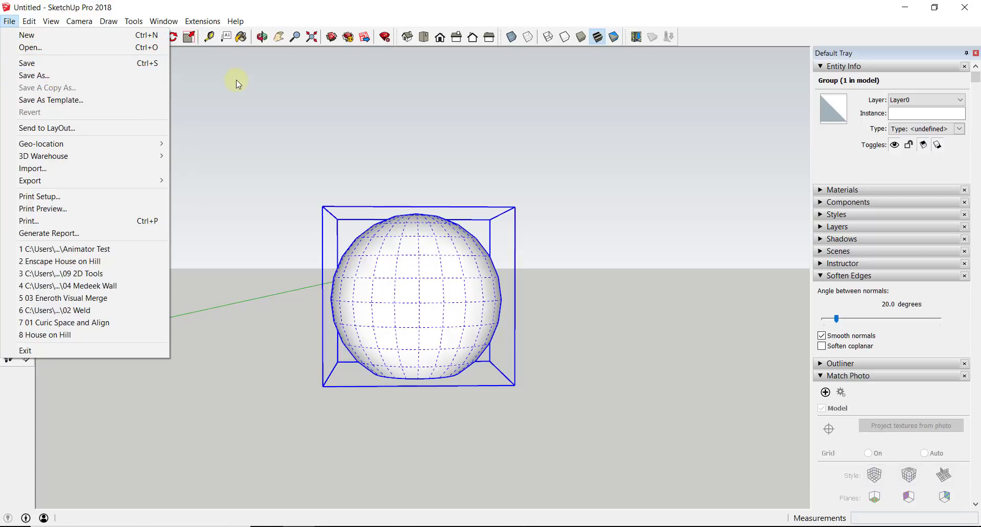
pyautogui.click(276, 177)
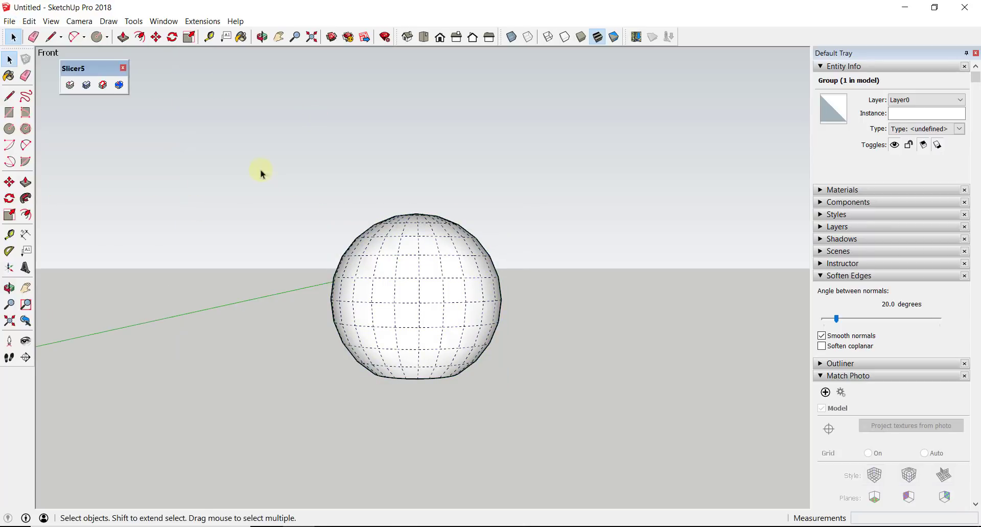
pyautogui.click(72, 85)
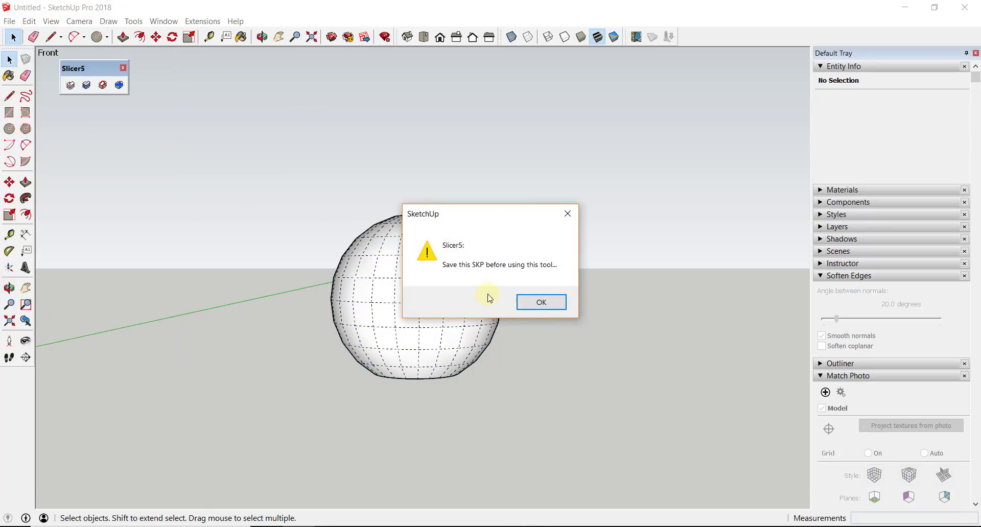
pyautogui.click(539, 303)
# Save the model as Spherical Fixture.
pyautogui.click(10, 21)
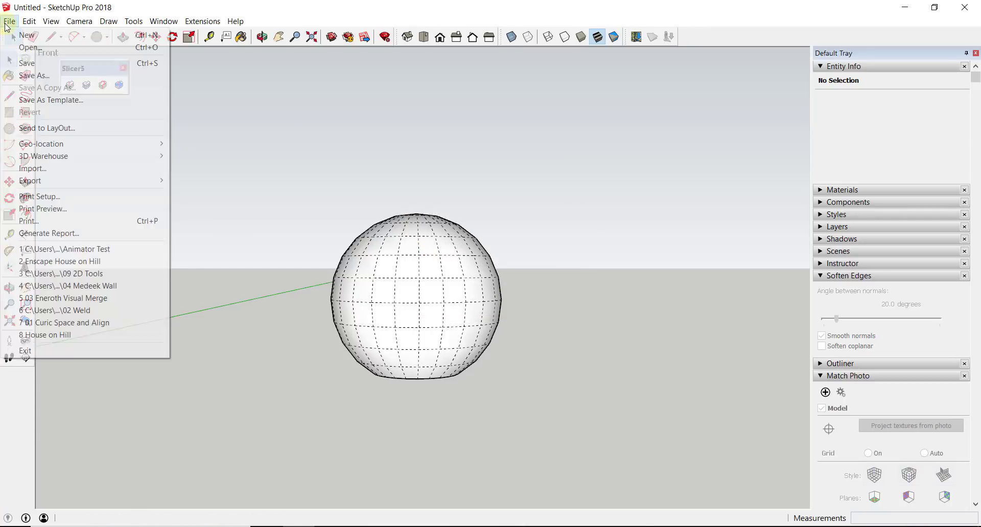
pyautogui.click(35, 75)
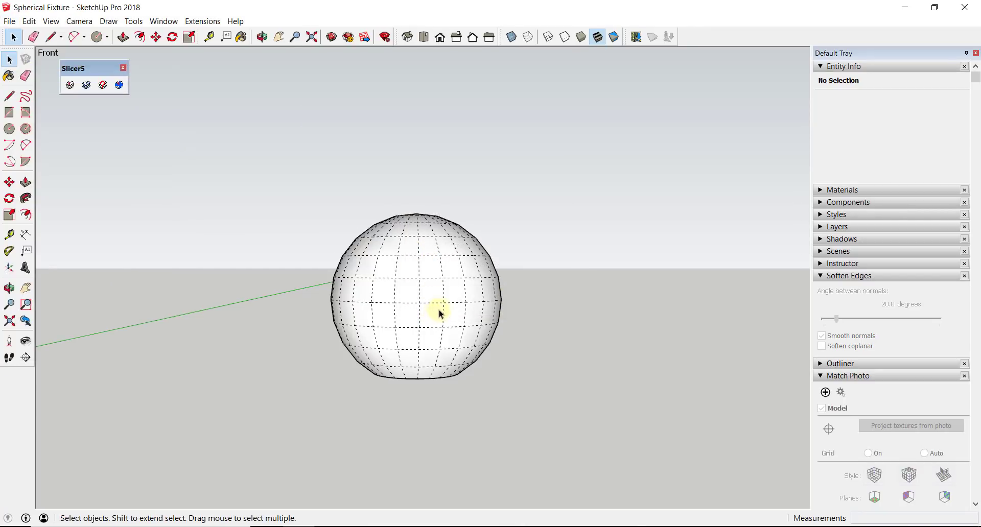
# Inside the sphere's group, draw a line across the bottom opening to cap it with a face, and erase that line.
pyautogui.moveTo(439, 311); pyautogui.dragTo(431, 72, button='middle')
pyautogui.moveTo(431, 292); pyautogui.dragTo(422, 276, button='middle')
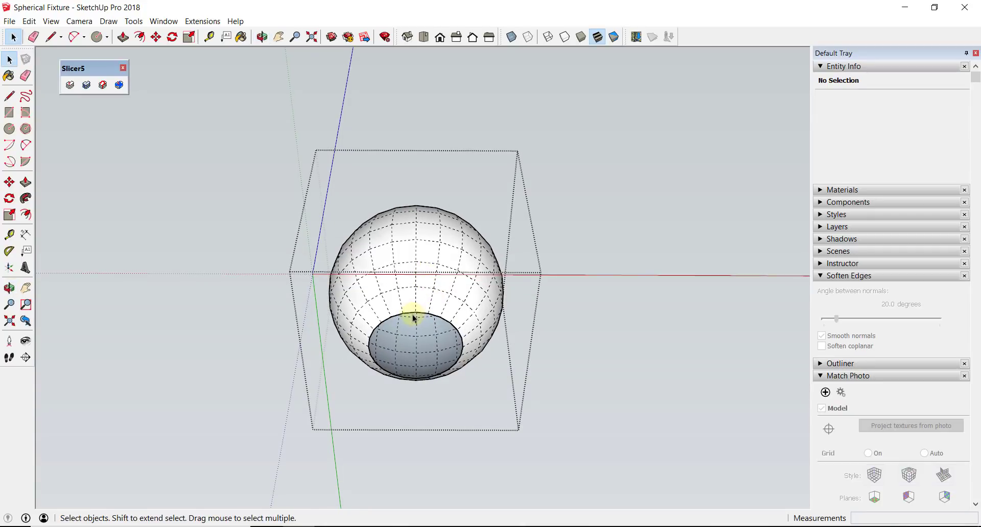
pyautogui.press('l')
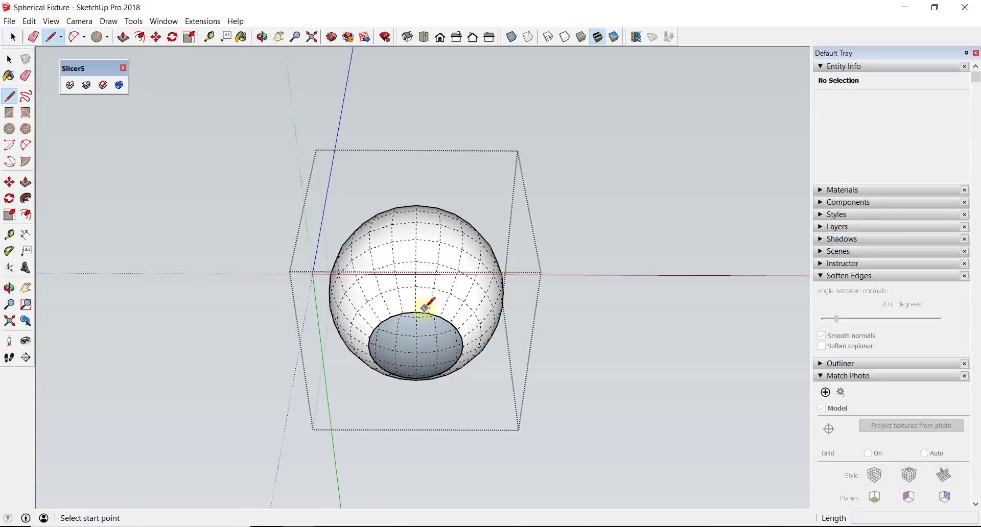
pyautogui.click(419, 312)
pyautogui.moveTo(419, 313); pyautogui.dragTo(389, 325, button='middle')
pyautogui.scroll(5, 429, 362)
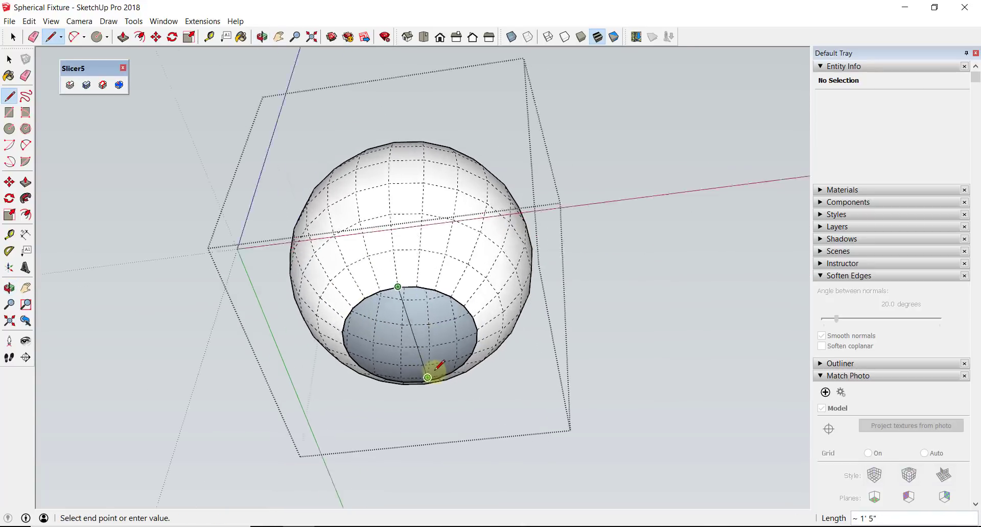
pyautogui.click(418, 384)
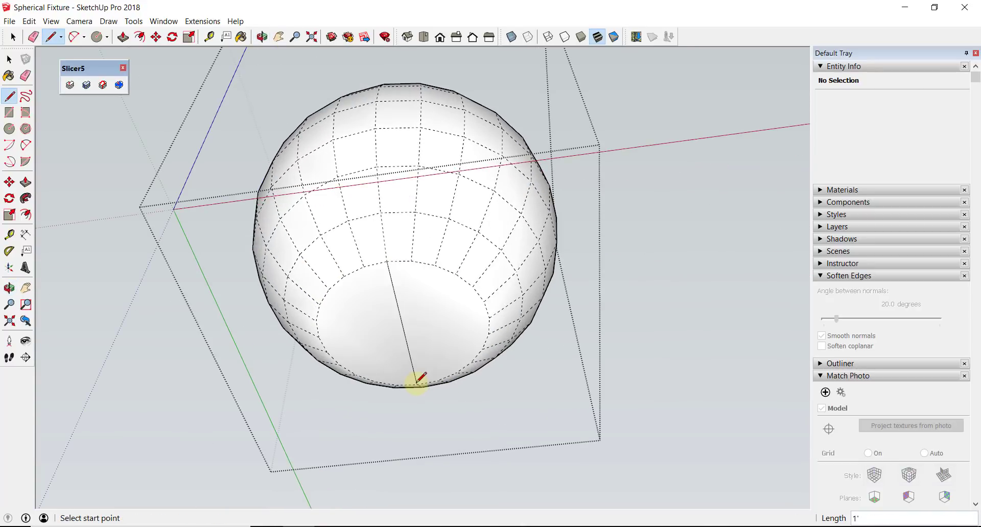
pyautogui.press('space')
pyautogui.press('e')
pyautogui.moveTo(404, 315); pyautogui.dragTo(391, 318)
# Leave the sphere's group and select it to check its entity information.
pyautogui.press('space')
pyautogui.moveTo(418, 205)
pyautogui.mouseDown(button='middle')
pyautogui.moveTo(431, 344)
pyautogui.moveTo(414, 378)
pyautogui.moveTo(388, 175)
pyautogui.moveTo(428, 274)
pyautogui.moveTo(374, 97)
pyautogui.moveTo(362, 120)
pyautogui.moveTo(648, 237)
pyautogui.mouseUp(button='middle')
pyautogui.click(469, 235)
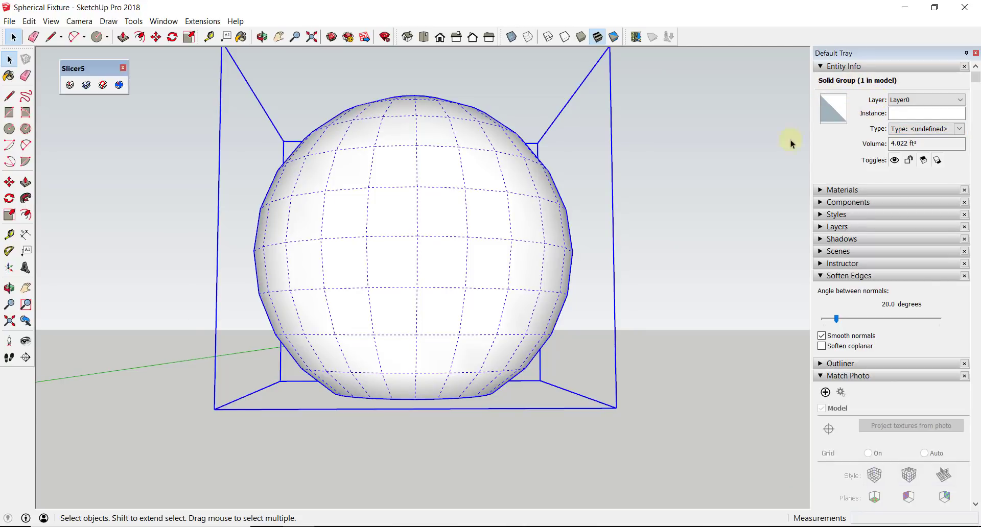
pyautogui.moveTo(444, 242); pyautogui.dragTo(434, 205, button='middle')
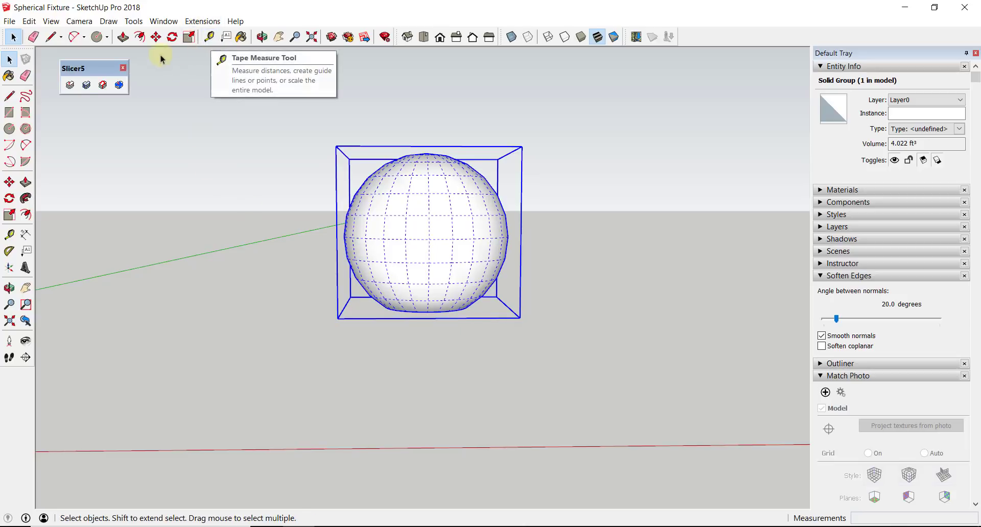
pyautogui.click(70, 85)
pyautogui.moveTo(430, 165); pyautogui.dragTo(564, 161)
pyautogui.click(668, 220)
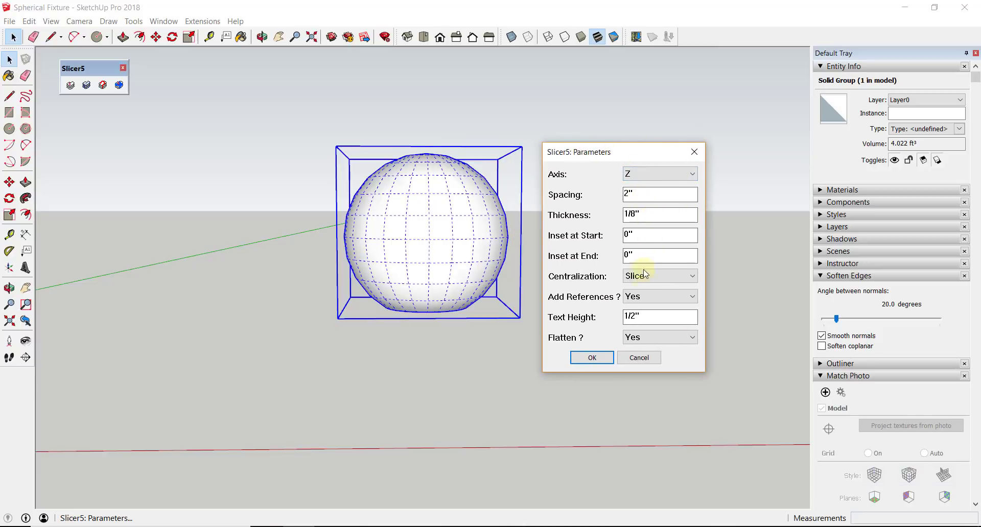
pyautogui.click(640, 358)
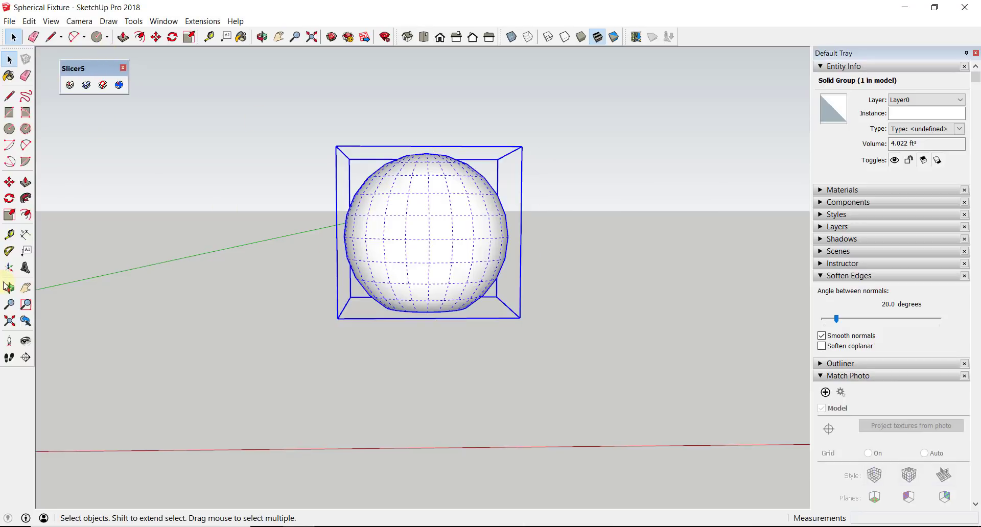
# Measure the sphere's overall height with the Tape Measure tool.
pyautogui.click(209, 36)
pyautogui.moveTo(440, 197); pyautogui.dragTo(460, 296, button='middle')
pyautogui.click(427, 153)
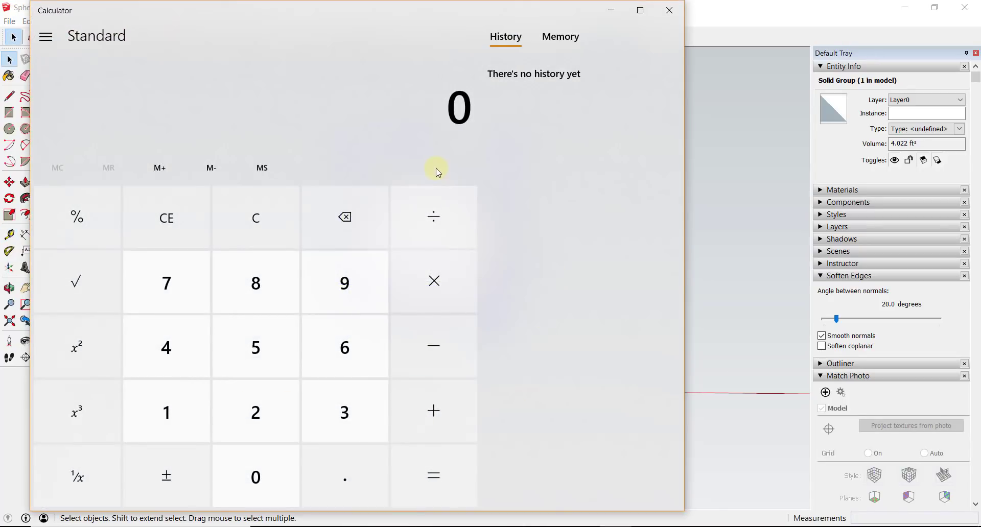
# Divide 22 by 50 in Calculator to work out the layer thickness, and return to SketchUp.
pyautogui.write('22')
pyautogui.press('/')
pyautogui.write('50')
pyautogui.press('Return')
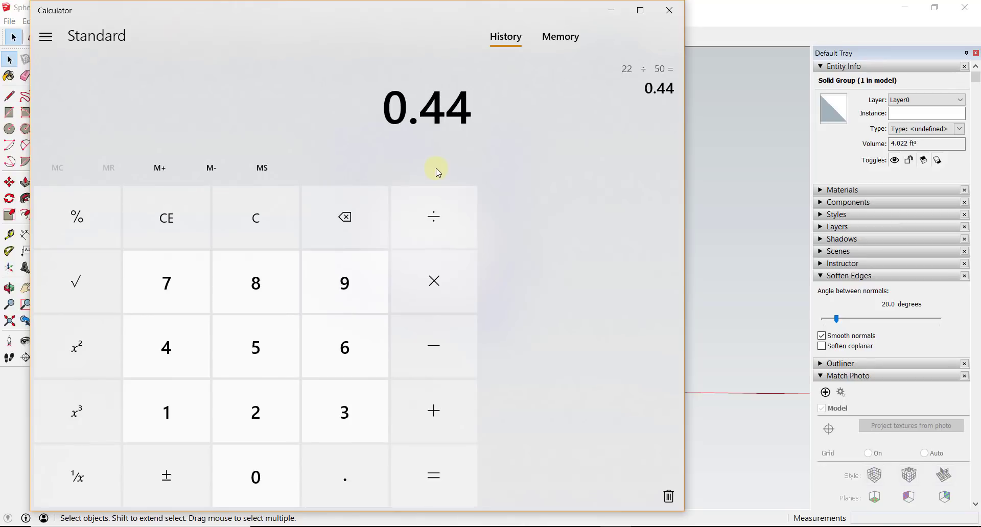
pyautogui.click(769, 239)
# Select the sphere group and start Slicer5 on it with spacing and thickness both set to .44, keeping the centralization at Slice.
pyautogui.moveTo(517, 231); pyautogui.dragTo(480, 277, button='middle')
pyautogui.scroll(2, 456, 225)
pyautogui.click(375, 216)
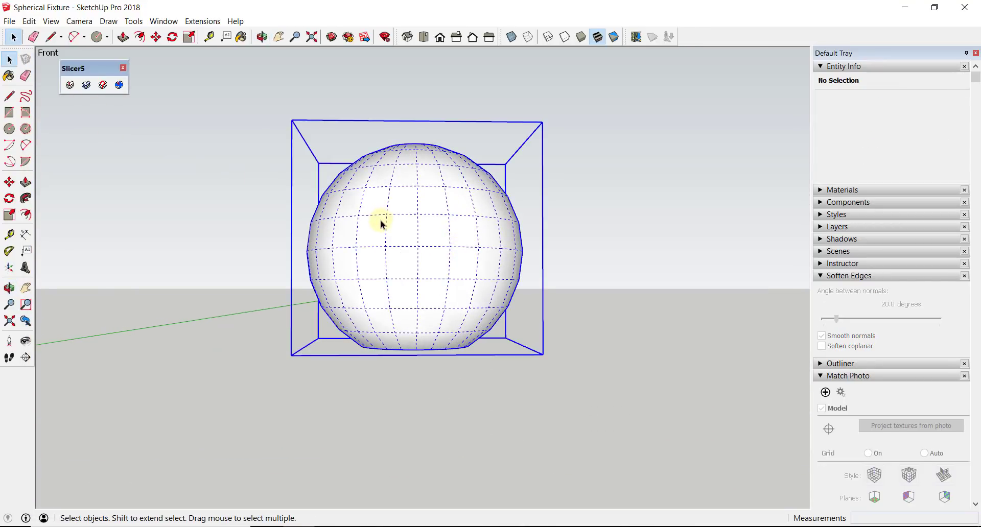
pyautogui.click(70, 85)
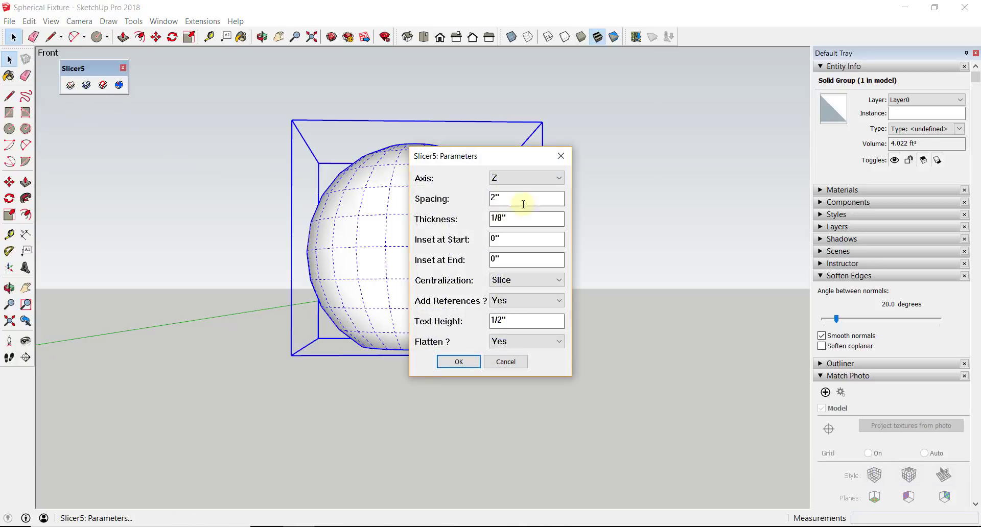
pyautogui.moveTo(521, 192); pyautogui.dragTo(453, 195)
pyautogui.moveTo(502, 218); pyautogui.dragTo(486, 253)
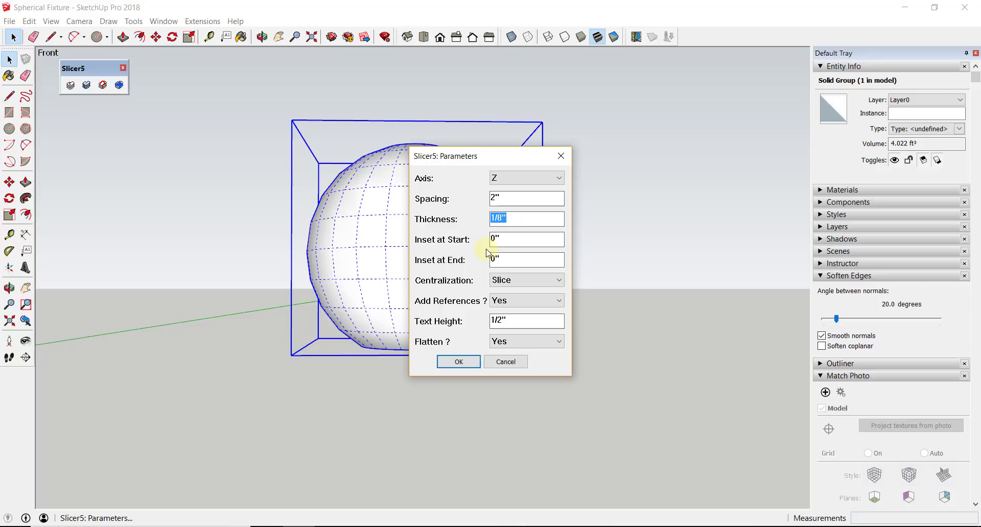
pyautogui.write('.44')
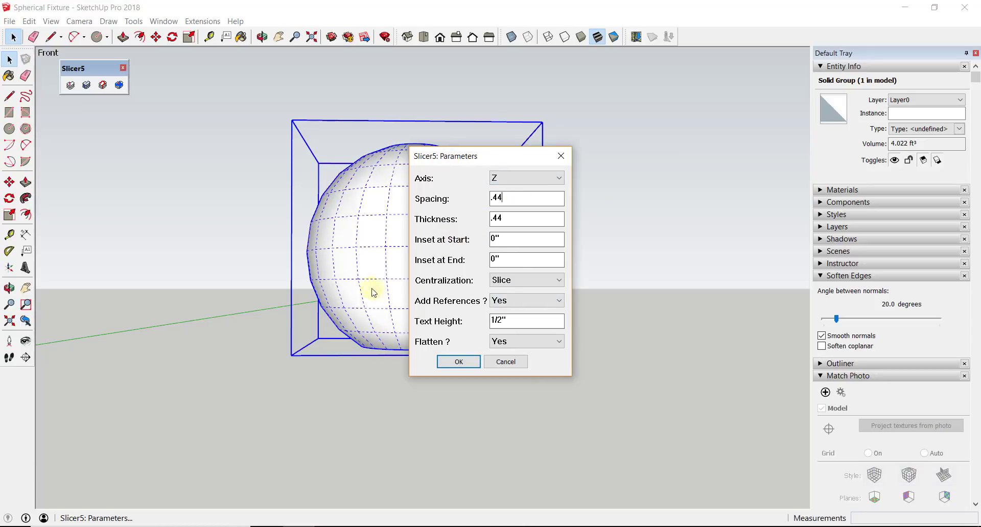
pyautogui.click(525, 281)
pyautogui.click(527, 281)
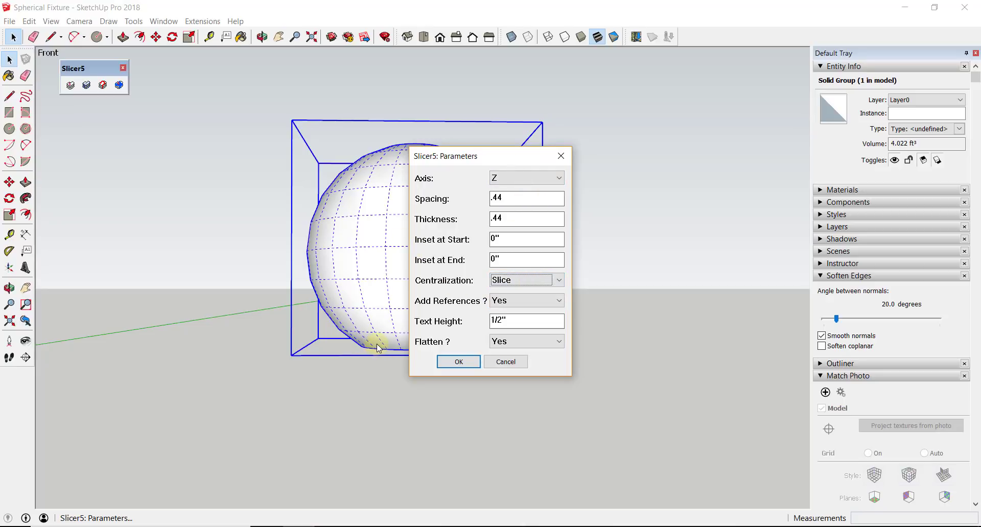
# Set both Add References and Flatten to No in the slicing parameters.
pyautogui.moveTo(467, 157); pyautogui.dragTo(635, 142)
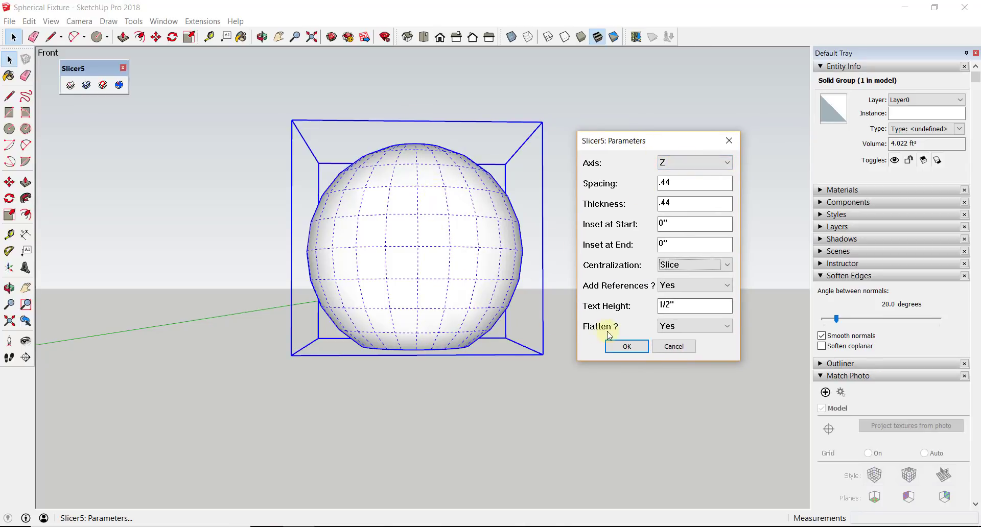
pyautogui.click(686, 287)
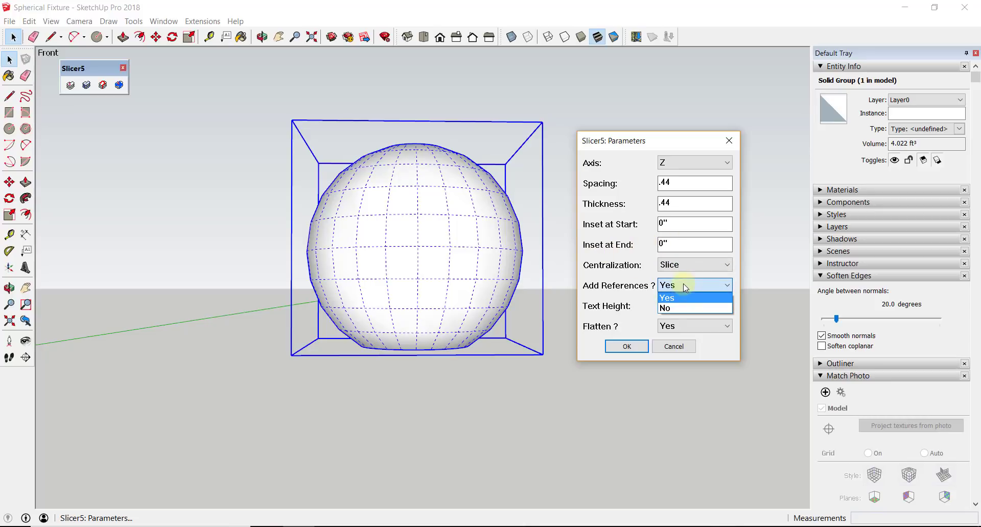
pyautogui.click(682, 309)
pyautogui.click(682, 327)
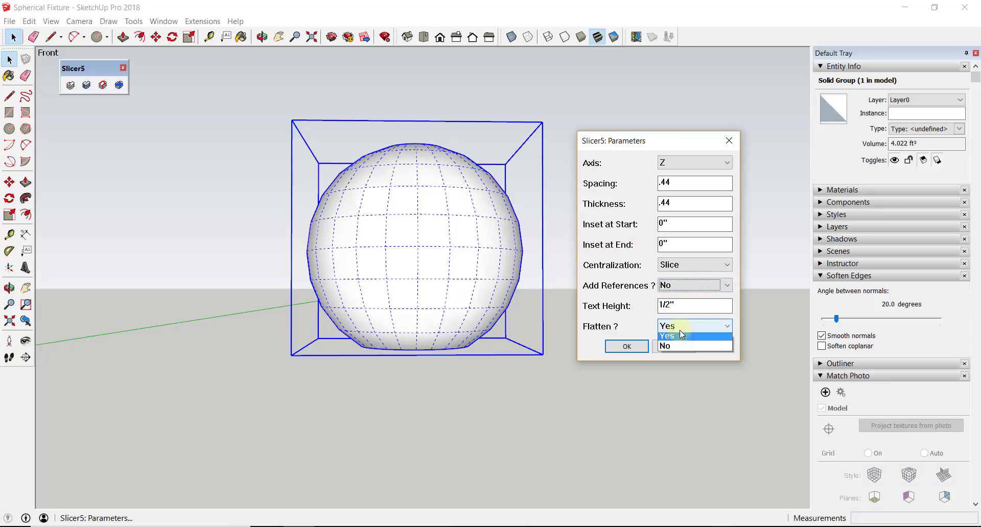
pyautogui.click(671, 349)
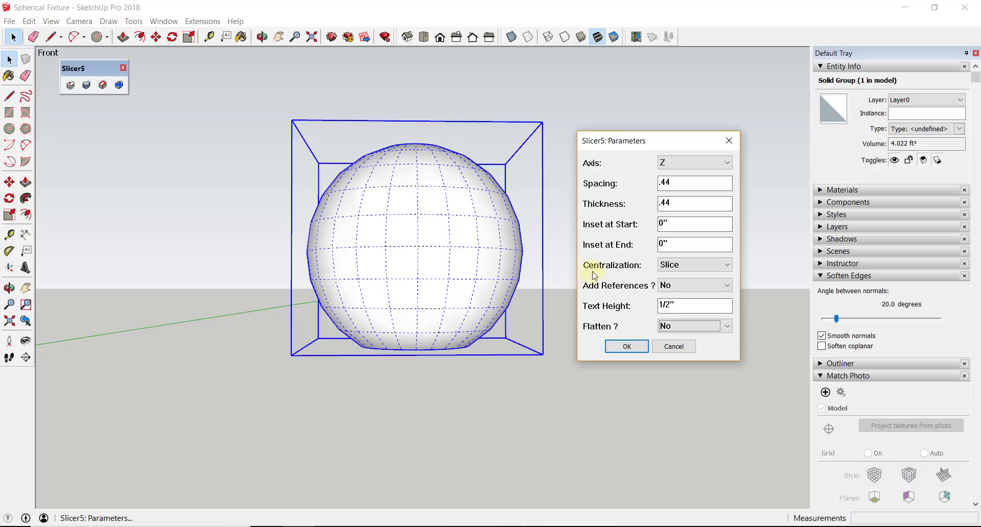
# Run the slicing along the Z axis with zero insets and decline adding the outlines of adjacent slices.
pyautogui.moveTo(615, 141); pyautogui.dragTo(622, 139)
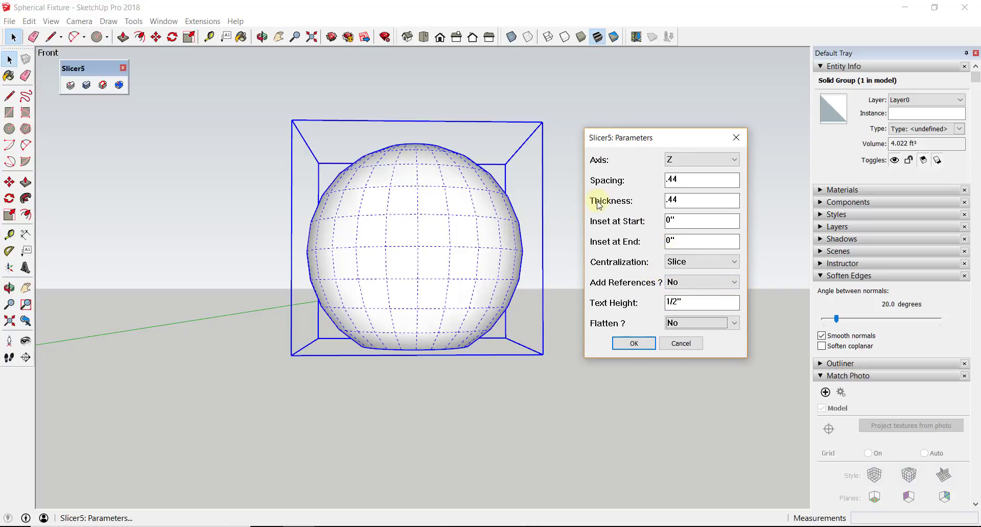
pyautogui.click(690, 239)
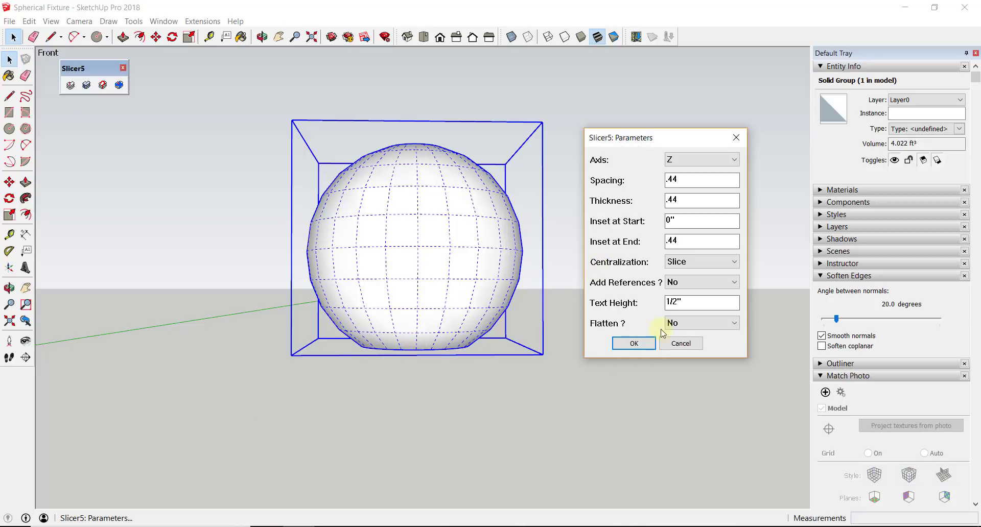
pyautogui.click(633, 343)
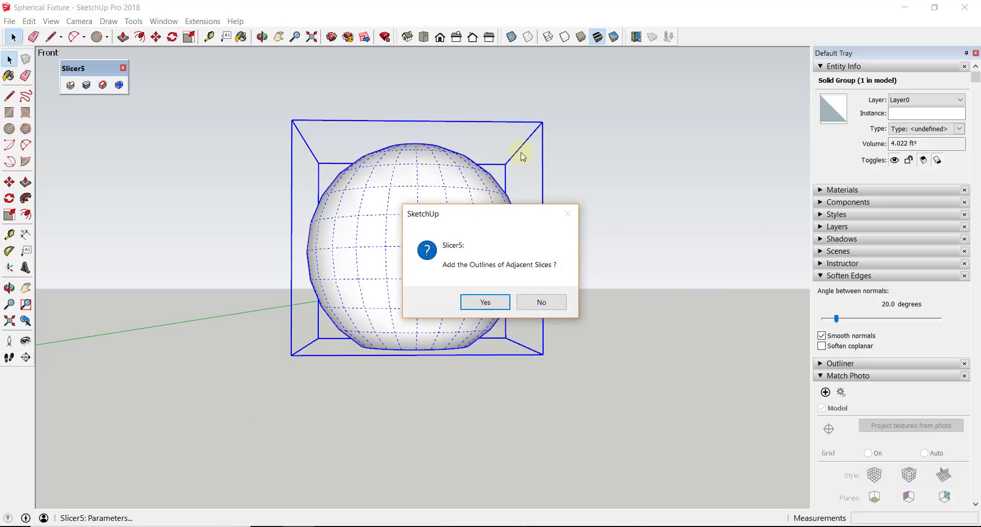
pyautogui.moveTo(487, 217); pyautogui.dragTo(639, 147)
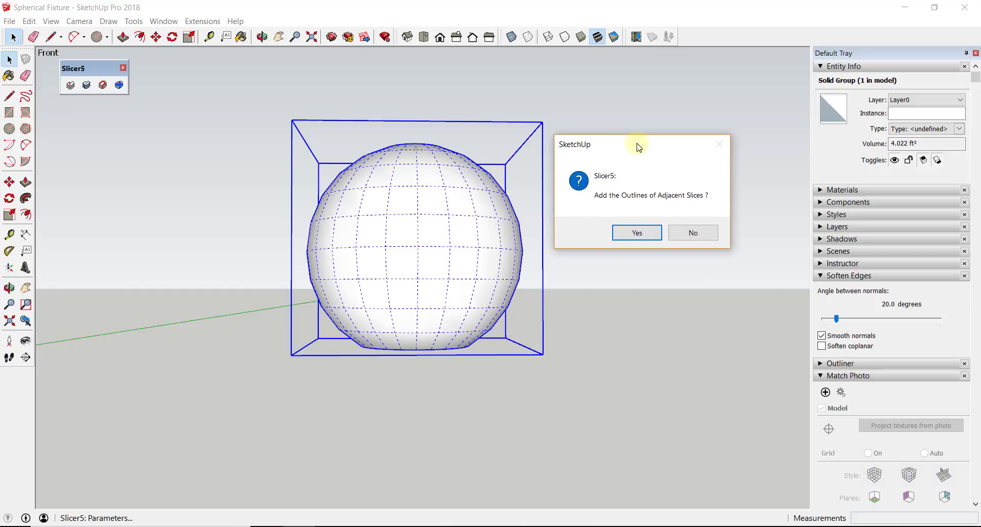
pyautogui.click(692, 234)
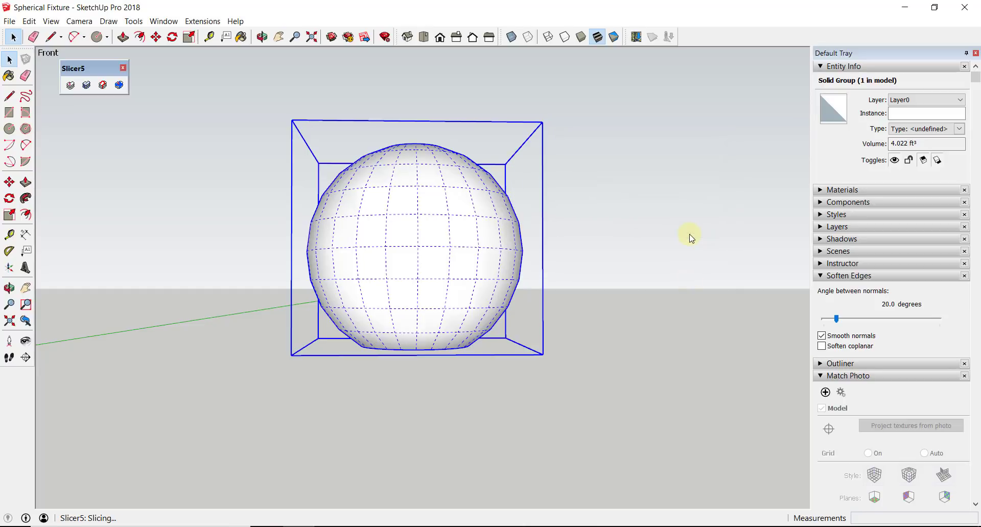
# Select the group of slices and open it for editing.
pyautogui.moveTo(428, 178); pyautogui.dragTo(392, 313, button='middle')
pyautogui.click(391, 313)
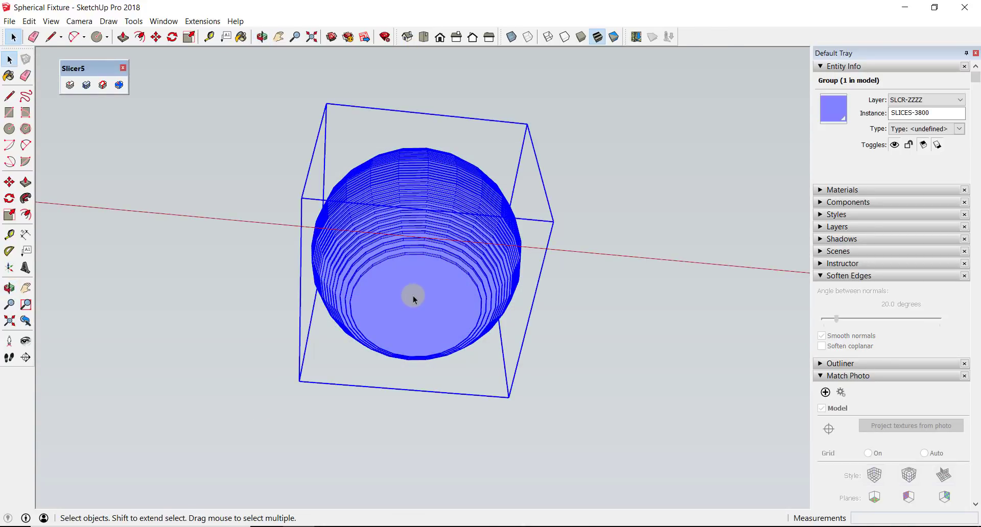
pyautogui.doubleClick(404, 304)
# Delete the bottom slice as a test and undo the deletion.
pyautogui.click(405, 305)
pyautogui.press('Delete')
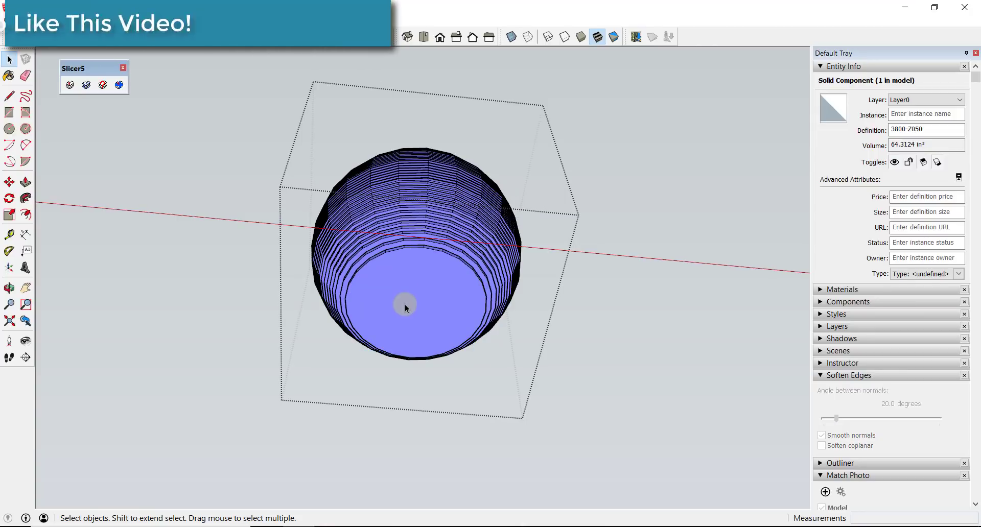
pyautogui.hotkey('ctrl', 'z')
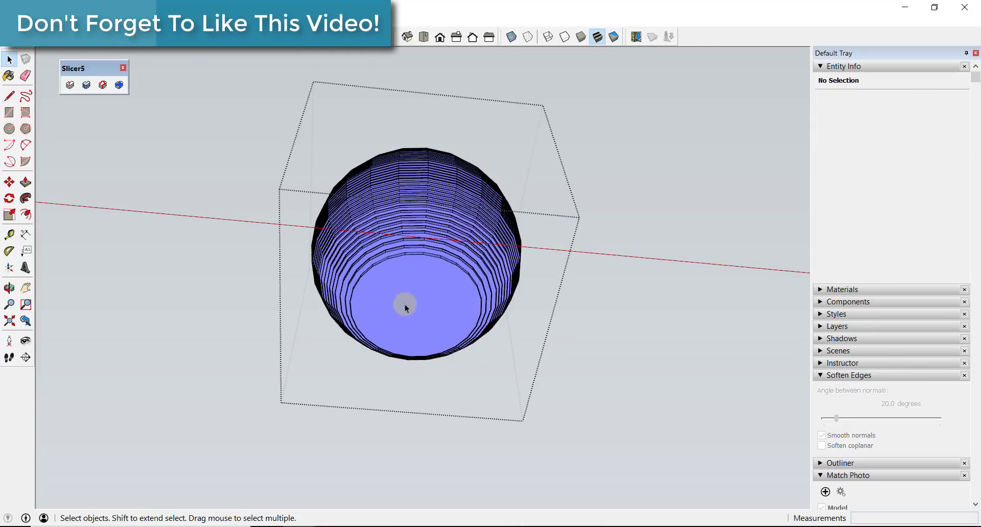
# Examine the bottom slice and layered sides of the sliced sphere, comparing them with the pendant lamp reference photo in Photos.
pyautogui.moveTo(489, 243); pyautogui.dragTo(467, 383, button='middle')
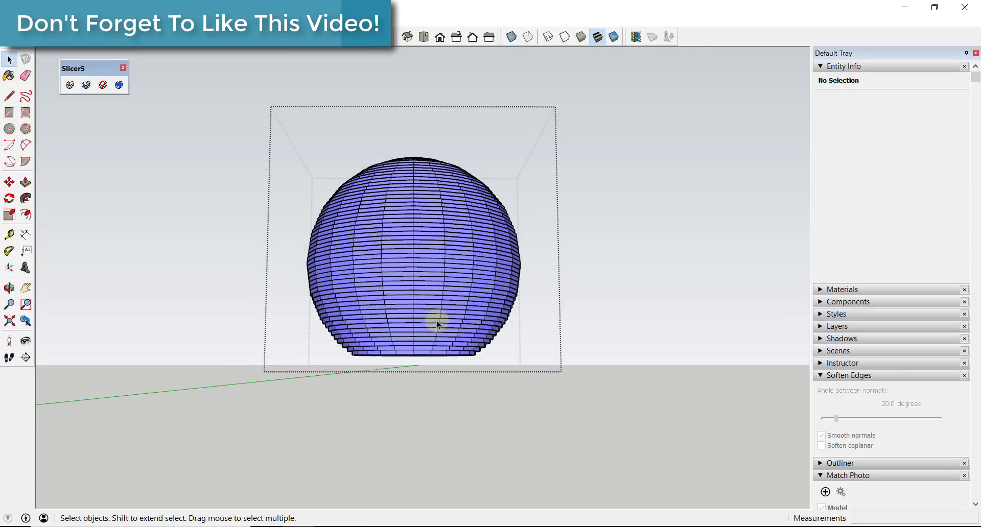
pyautogui.moveTo(394, 250); pyautogui.dragTo(405, 136, button='middle')
pyautogui.click(417, 338)
pyautogui.moveTo(416, 336)
pyautogui.mouseDown(button='middle')
pyautogui.moveTo(412, 311)
pyautogui.moveTo(428, 284)
pyautogui.moveTo(412, 322)
pyautogui.mouseUp(button='middle')
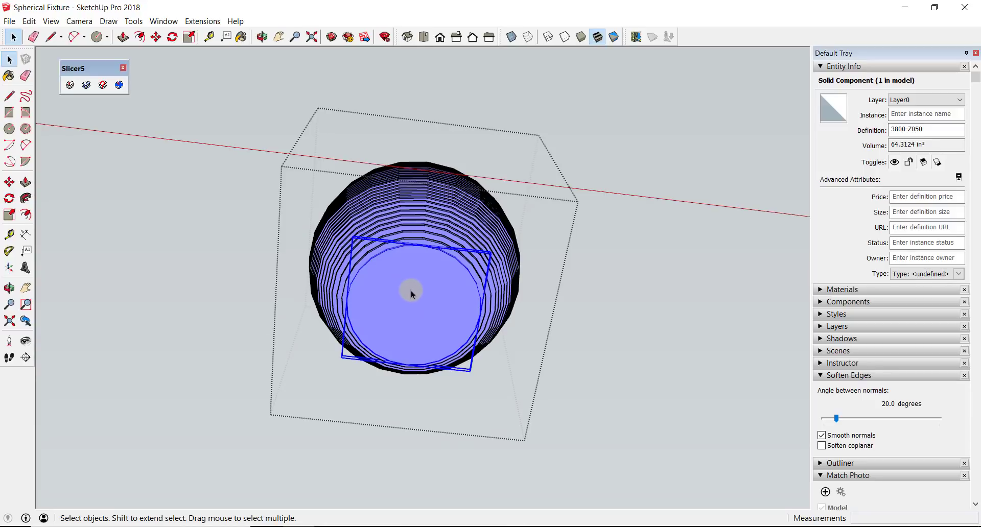
pyautogui.click(582, 526)
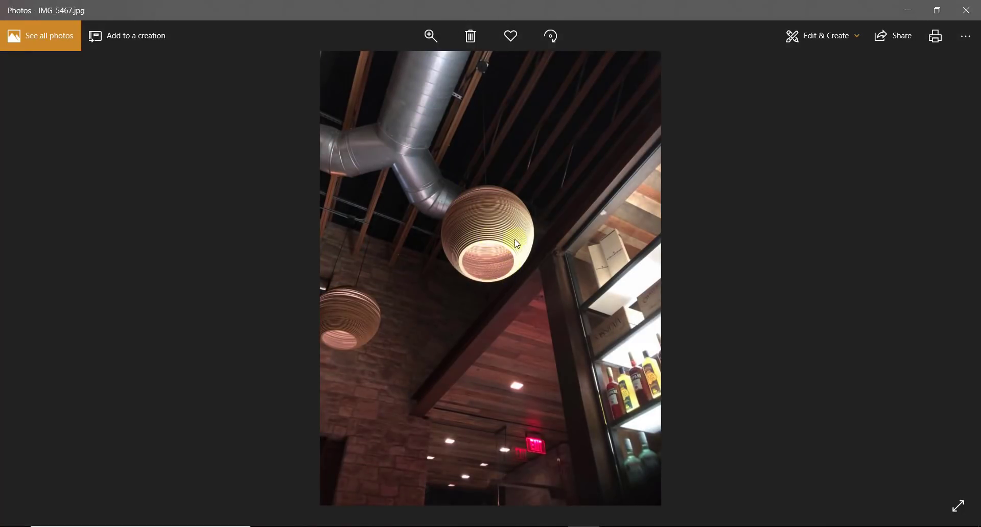
pyautogui.click(905, 14)
pyautogui.moveTo(405, 184)
pyautogui.mouseDown(button='middle')
pyautogui.moveTo(431, 333)
pyautogui.moveTo(422, 292)
pyautogui.moveTo(405, 324)
pyautogui.moveTo(460, 324)
pyautogui.moveTo(436, 319)
pyautogui.moveTo(462, 272)
pyautogui.moveTo(462, 241)
pyautogui.mouseUp(button='middle')
pyautogui.moveTo(472, 304); pyautogui.dragTo(438, 263, button='middle')
pyautogui.scroll(4, 426, 303)
pyautogui.scroll(-3, 438, 262)
pyautogui.moveTo(620, 271); pyautogui.dragTo(468, 133, button='middle')
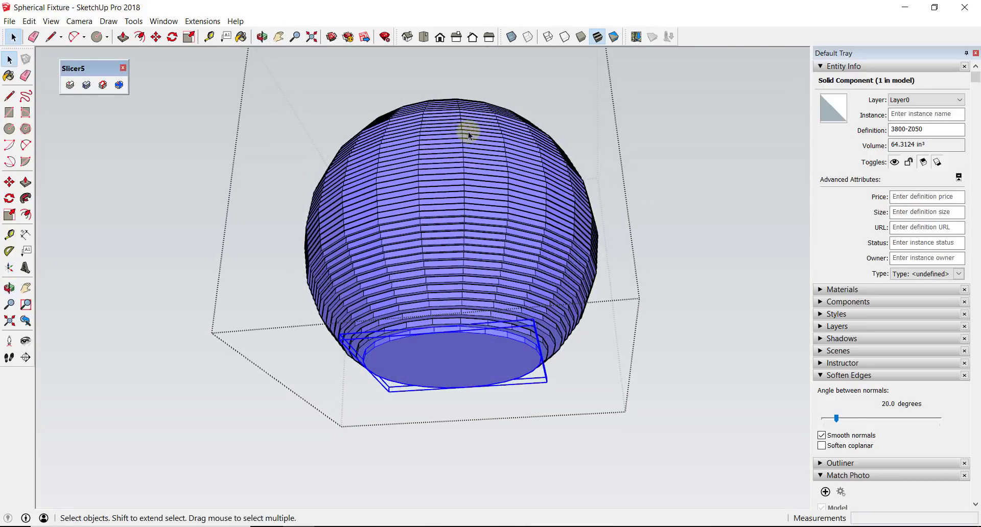
# Undo the slicing to restore the smooth sphere and turn off the display of hidden geometry.
pyautogui.hotkey('ctrl', 'z')
pyautogui.hotkey('ctrl', 'z')
pyautogui.click(480, 283)
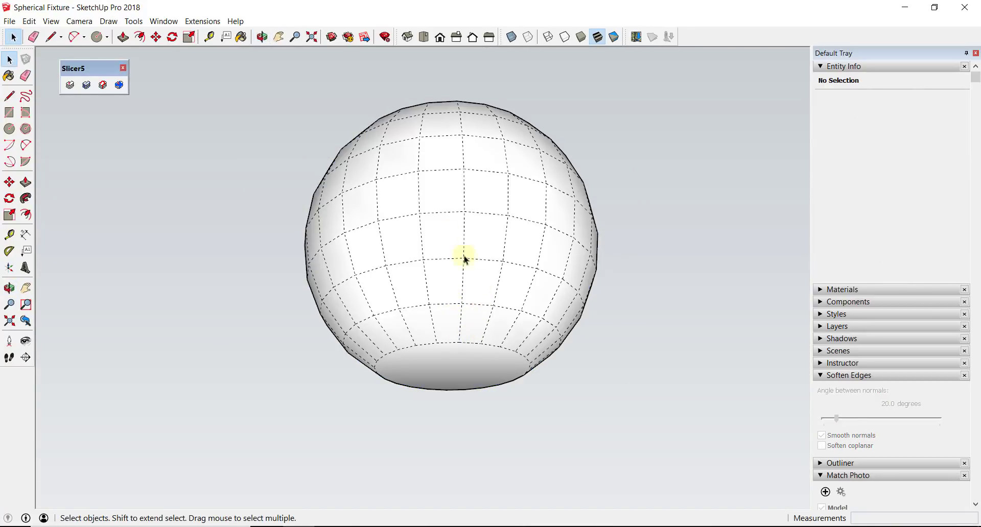
pyautogui.moveTo(403, 268); pyautogui.dragTo(434, 299, button='middle')
pyautogui.click(51, 21)
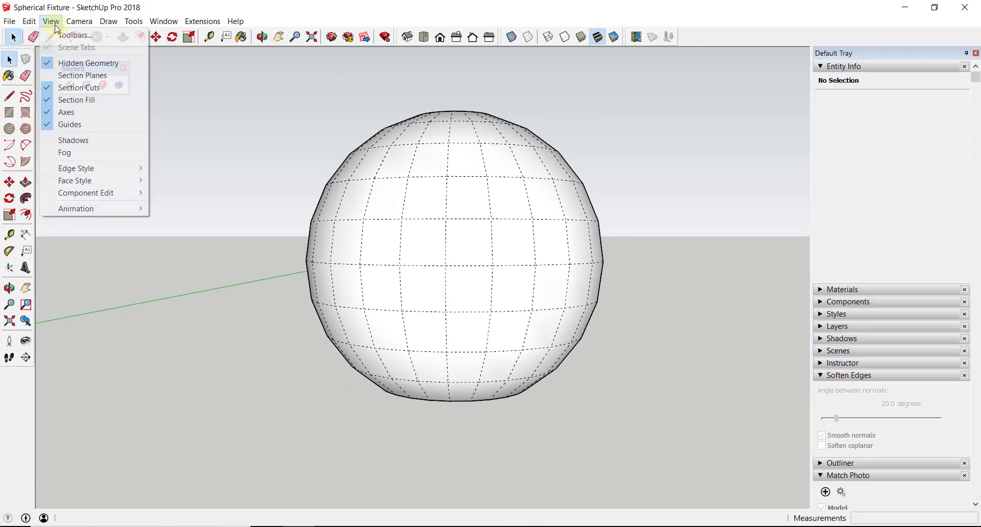
pyautogui.click(85, 63)
# Show the Fredo6_JointPushPull toolbar and place it directly beneath the Slicer5 toolbar.
pyautogui.rightClick(703, 38)
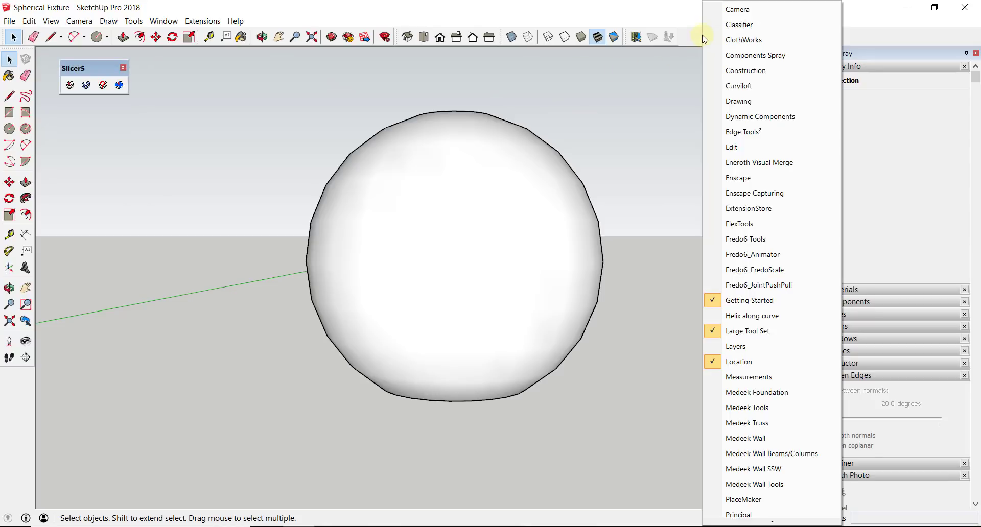
pyautogui.click(767, 286)
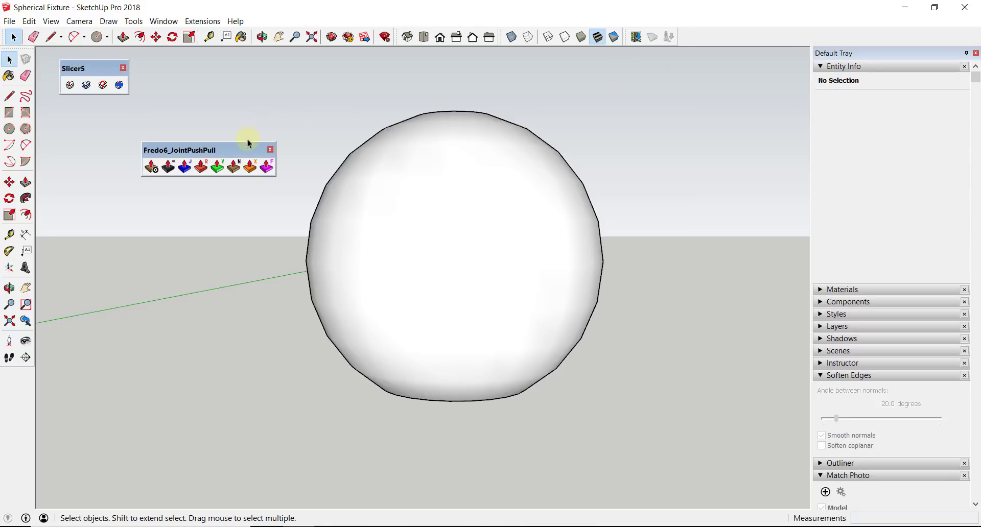
pyautogui.moveTo(222, 147); pyautogui.dragTo(155, 118)
# Turn on X-ray display and thicken the sphere's surface with Joint Push Pull at an offset of .25.
pyautogui.moveTo(504, 224); pyautogui.dragTo(476, 51, button='middle')
pyautogui.moveTo(454, 289); pyautogui.dragTo(448, 370, button='middle')
pyautogui.click(49, 21)
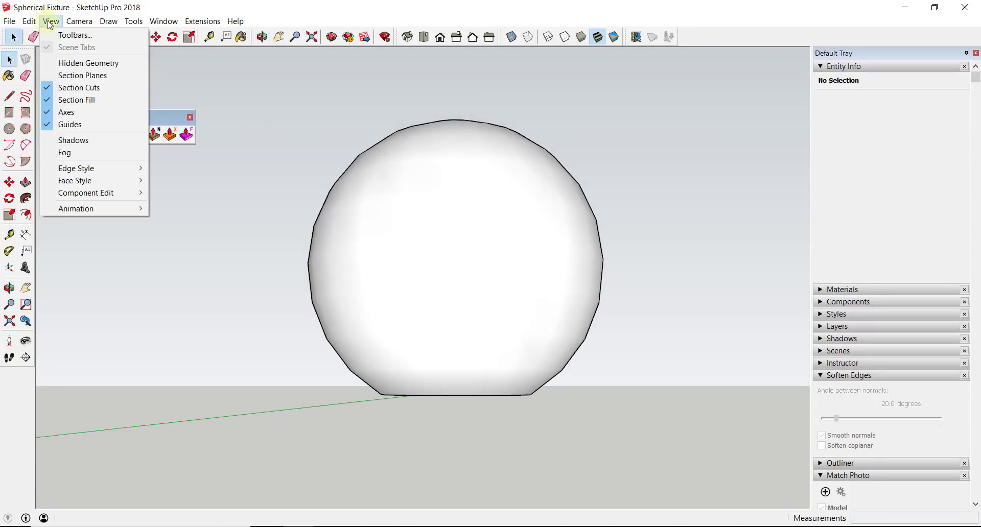
pyautogui.click(262, 209)
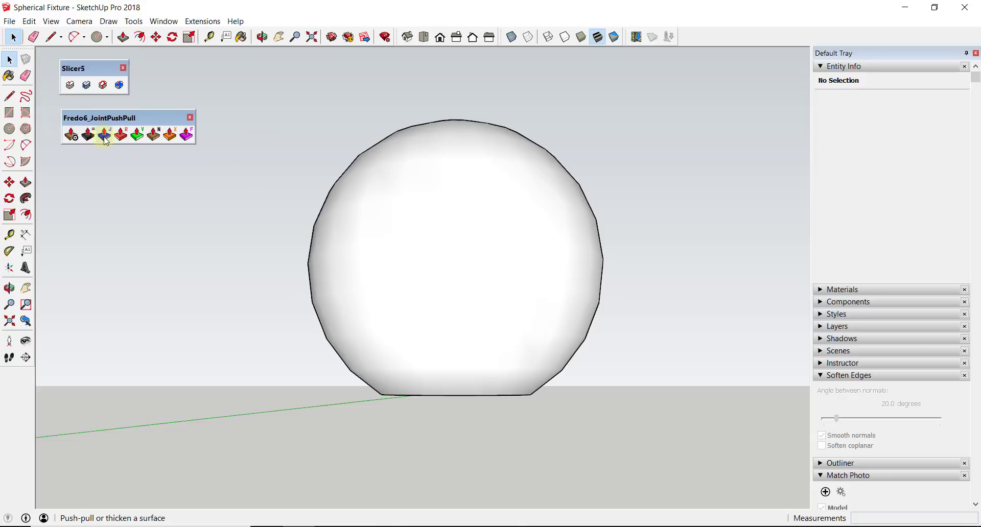
pyautogui.click(105, 134)
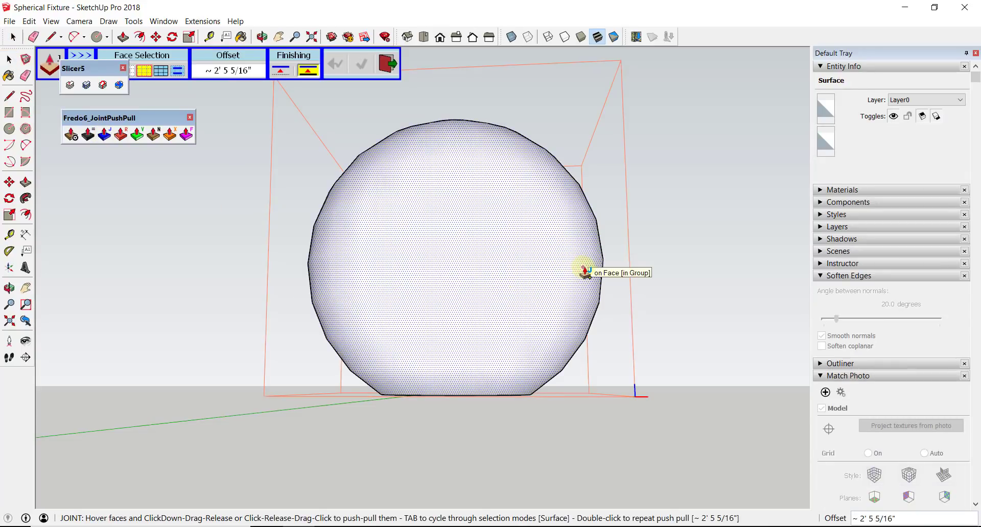
pyautogui.moveTo(559, 212); pyautogui.dragTo(537, 240, button='middle')
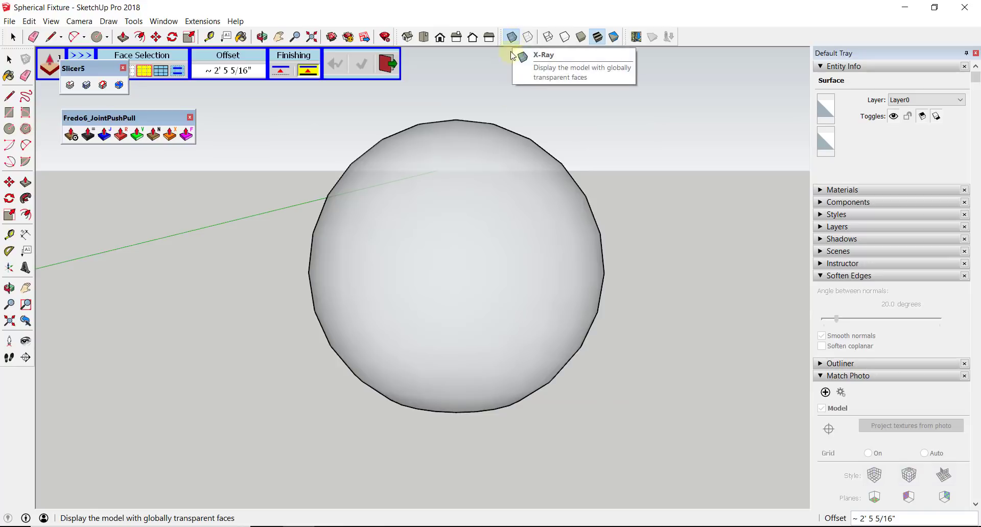
pyautogui.click(513, 40)
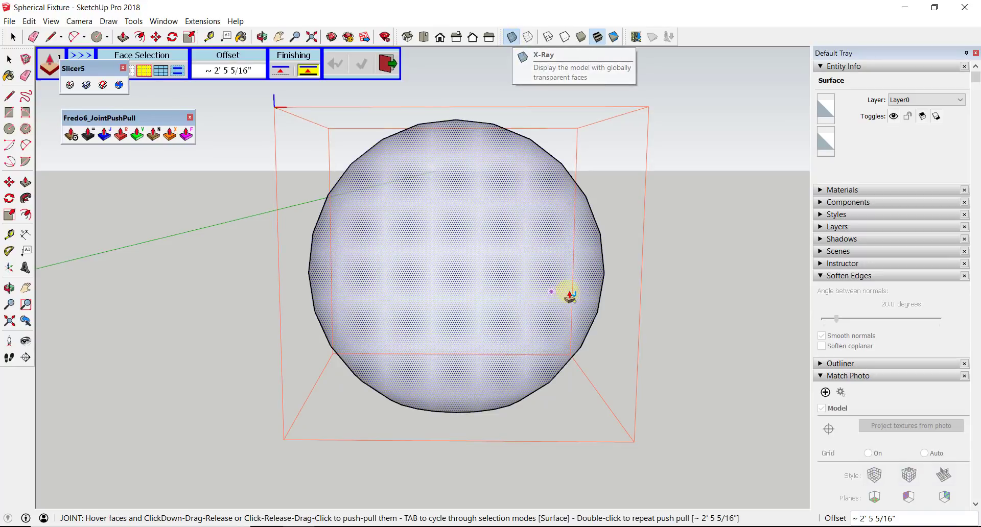
pyautogui.click(598, 291)
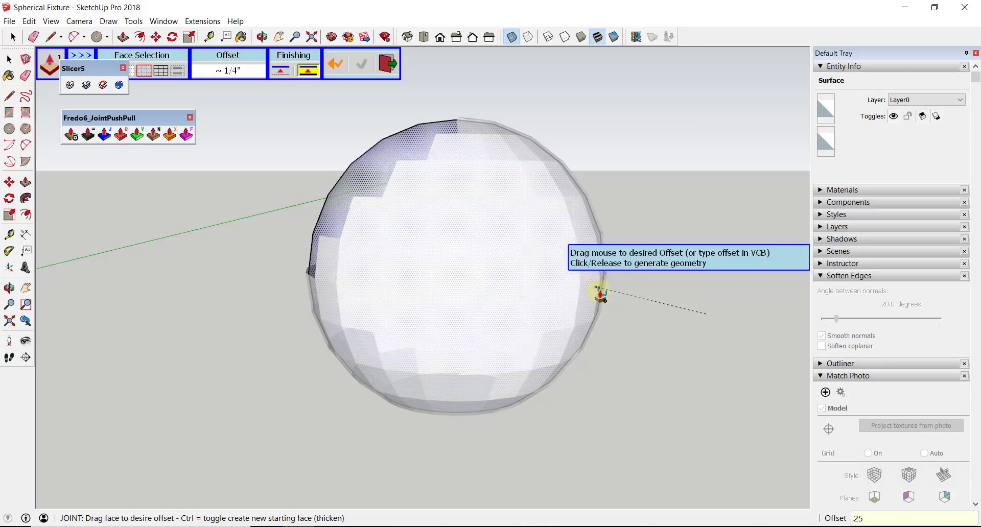
pyautogui.click(600, 294)
pyautogui.press('space')
# Turn off X-ray display and show the hidden geometry of the thickened sphere.
pyautogui.moveTo(506, 372); pyautogui.dragTo(456, 47, button='middle')
pyautogui.moveTo(464, 180); pyautogui.dragTo(455, 87, button='middle')
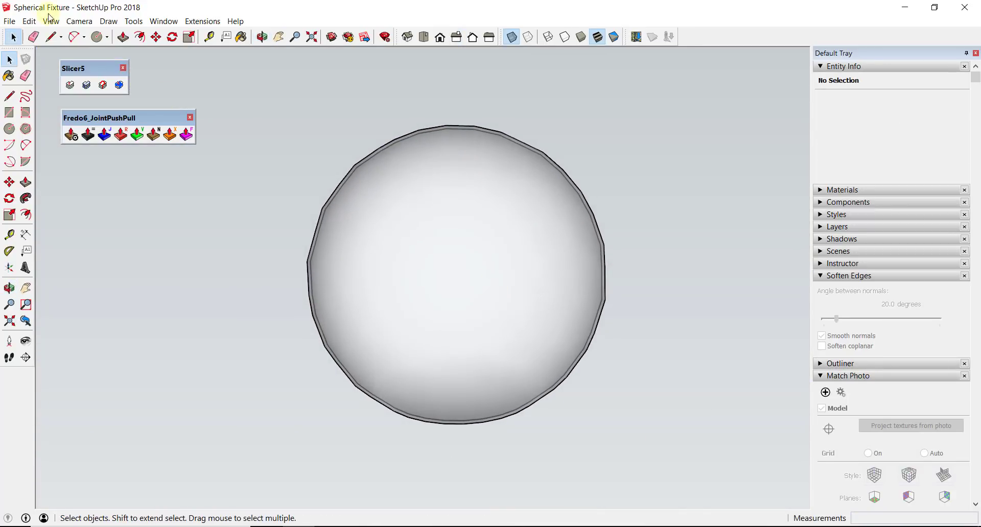
pyautogui.click(511, 37)
pyautogui.click(80, 21)
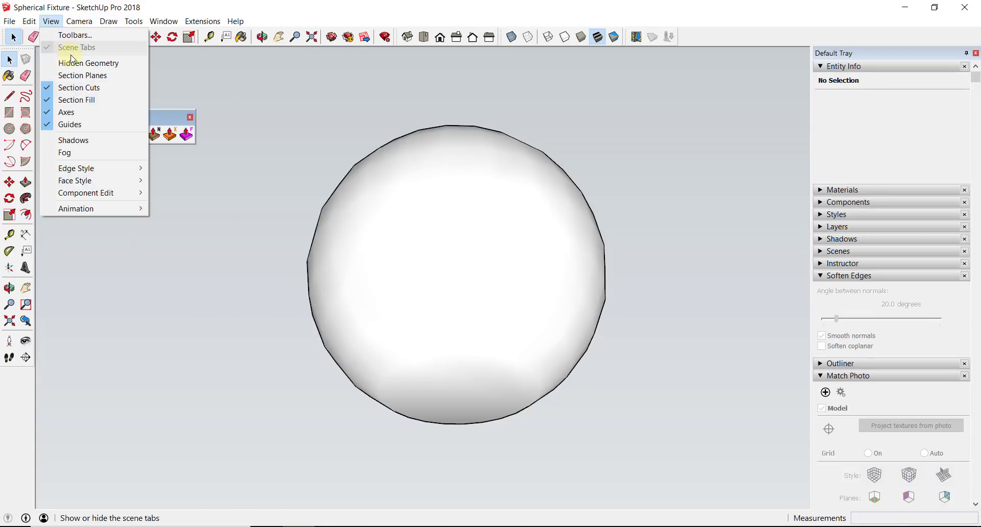
pyautogui.click(75, 63)
# Delete the flat bottom face inside the sphere group, inspect the open shell, and close the group.
pyautogui.click(455, 394)
pyautogui.press('Delete')
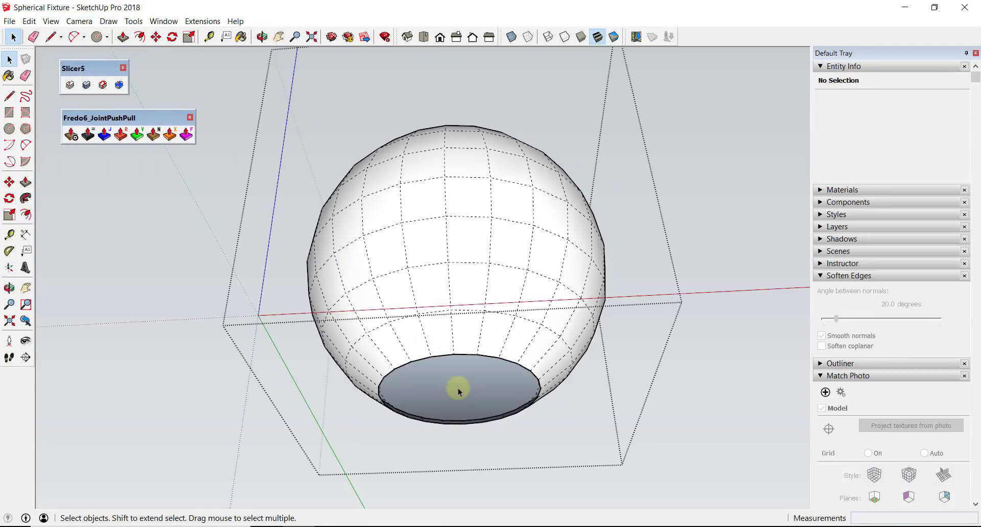
pyautogui.moveTo(457, 394); pyautogui.dragTo(399, 235, button='middle')
pyautogui.scroll(5, 460, 289)
pyautogui.moveTo(460, 289); pyautogui.dragTo(495, 406, button='middle')
pyautogui.scroll(-3, 500, 280)
pyautogui.scroll(-3, 500, 279)
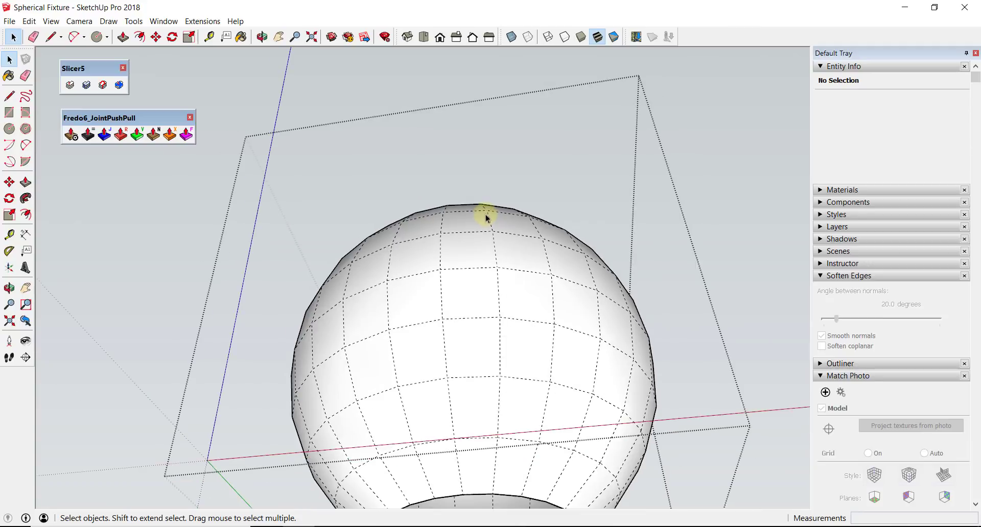
pyautogui.moveTo(486, 217); pyautogui.dragTo(477, 351, button='middle')
pyautogui.scroll(-1, 462, 246)
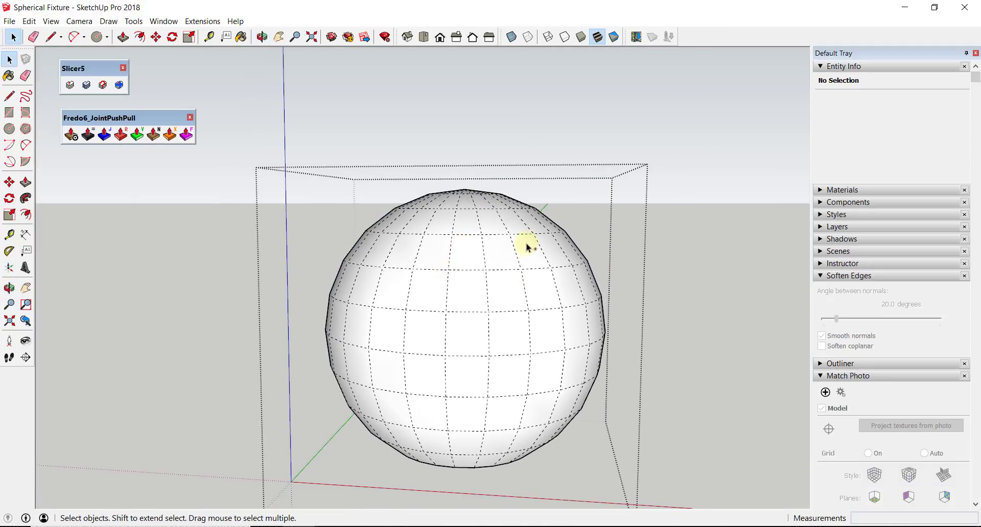
pyautogui.moveTo(494, 406); pyautogui.dragTo(534, 447, button='middle')
pyautogui.click(726, 361)
# Slice the hollow sphere with Slicer5 along Z, using .44 for spacing, thickness and end inset, and decline the adjacent slice outlines.
pyautogui.click(492, 278)
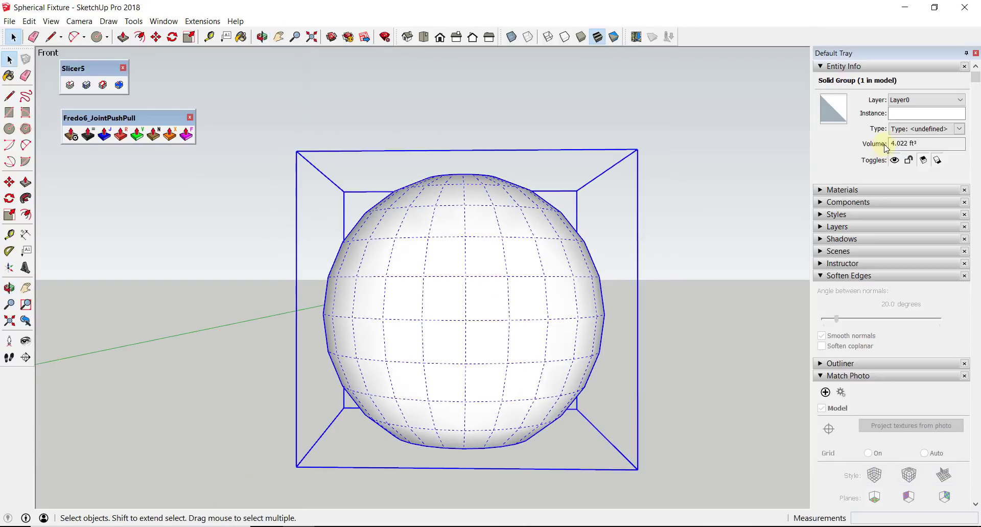
pyautogui.moveTo(524, 346); pyautogui.dragTo(443, 284, button='middle')
pyautogui.moveTo(561, 473); pyautogui.dragTo(462, 265, button='middle')
pyautogui.press('f')
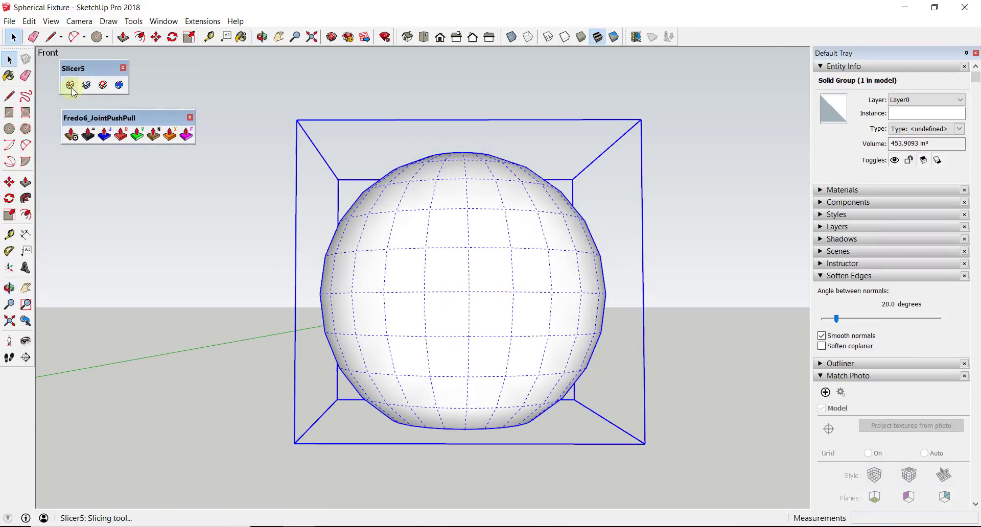
pyautogui.click(70, 85)
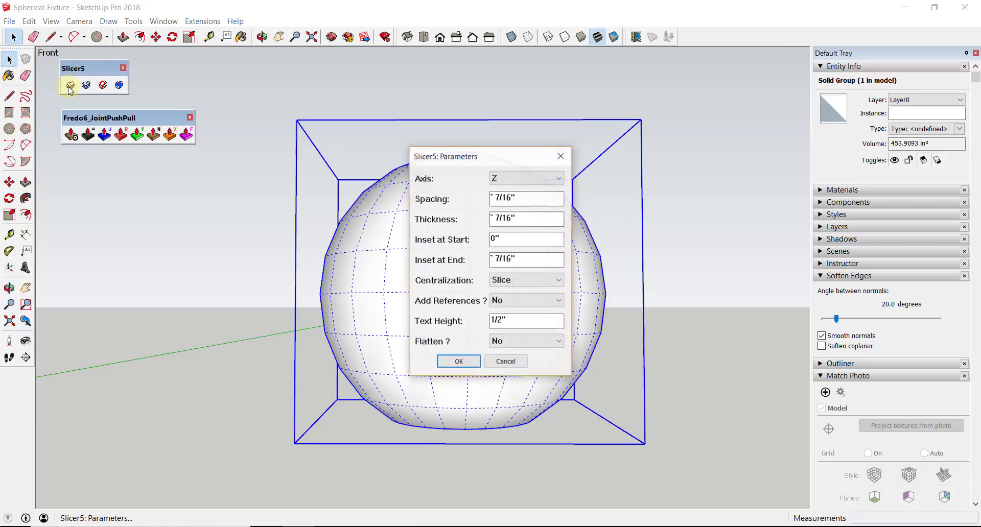
pyautogui.moveTo(504, 158); pyautogui.dragTo(716, 161)
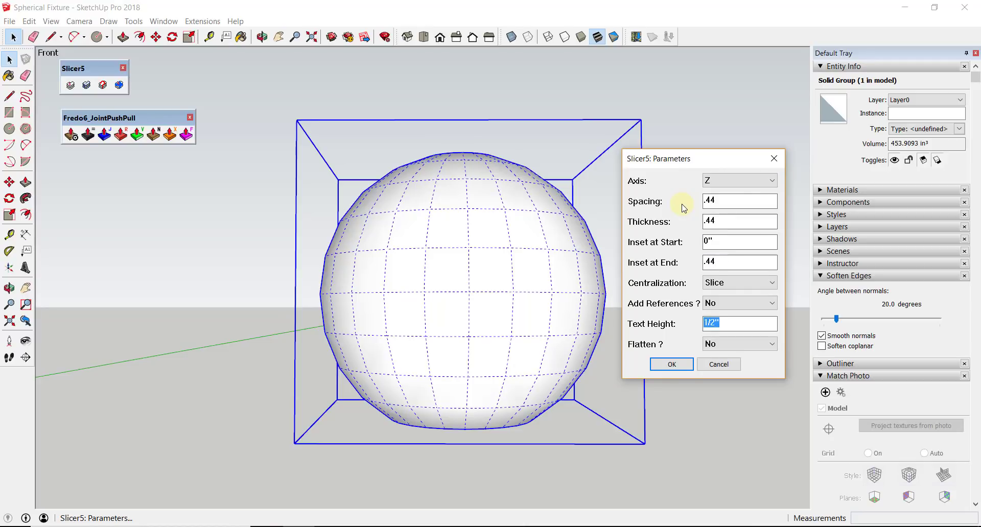
pyautogui.click(672, 364)
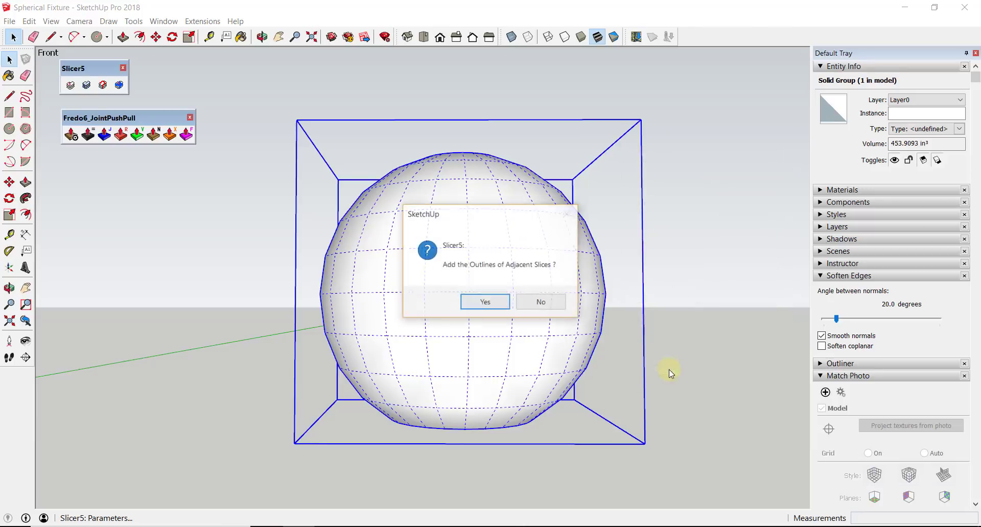
pyautogui.click(541, 306)
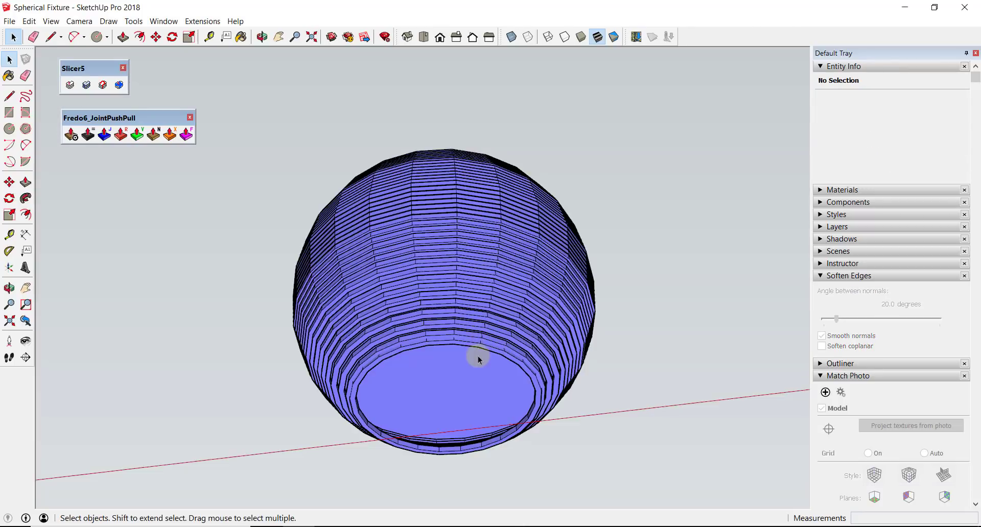
# Place a vertical section plane named Section 2 through the sliced sphere and view its cut interior.
pyautogui.moveTo(477, 355); pyautogui.dragTo(504, 308, button='middle')
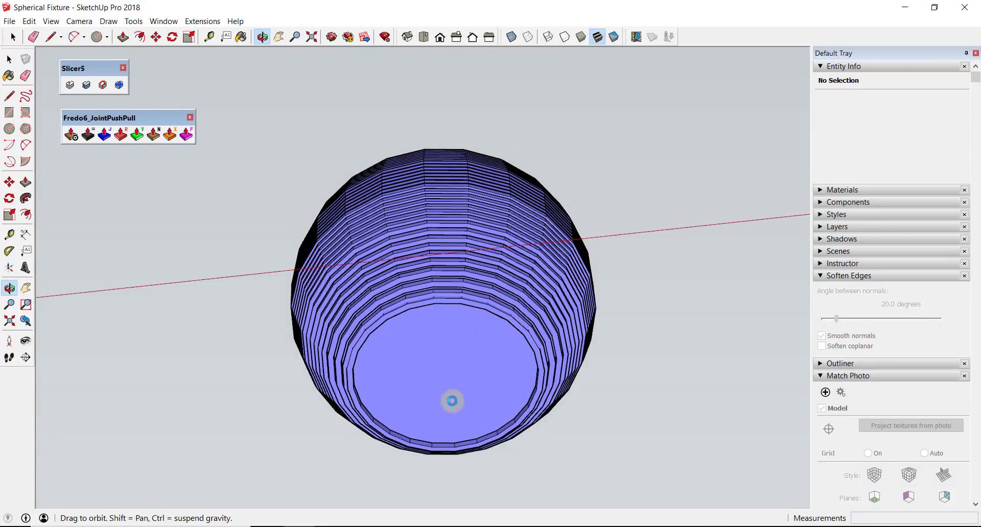
pyautogui.moveTo(442, 376); pyautogui.dragTo(440, 375, button='middle')
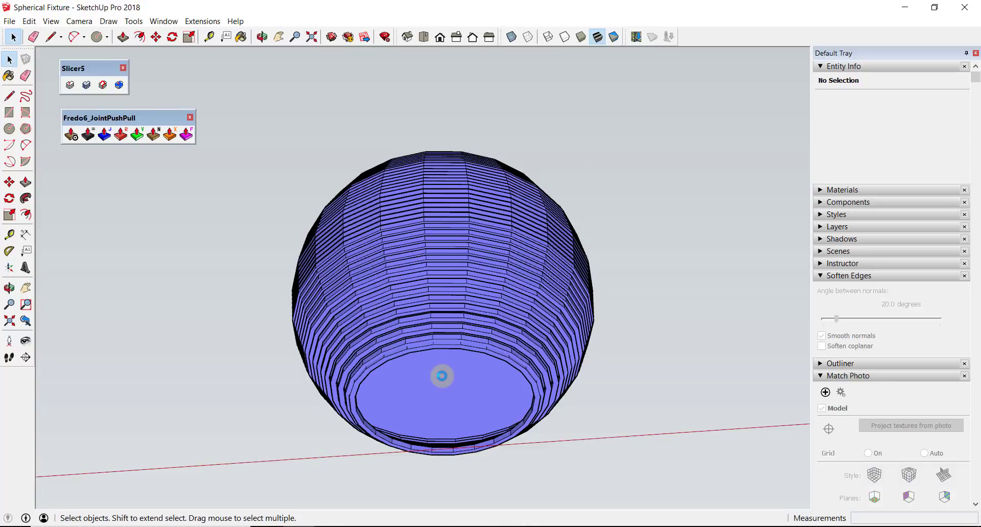
pyautogui.moveTo(467, 239); pyautogui.dragTo(450, 317, button='middle')
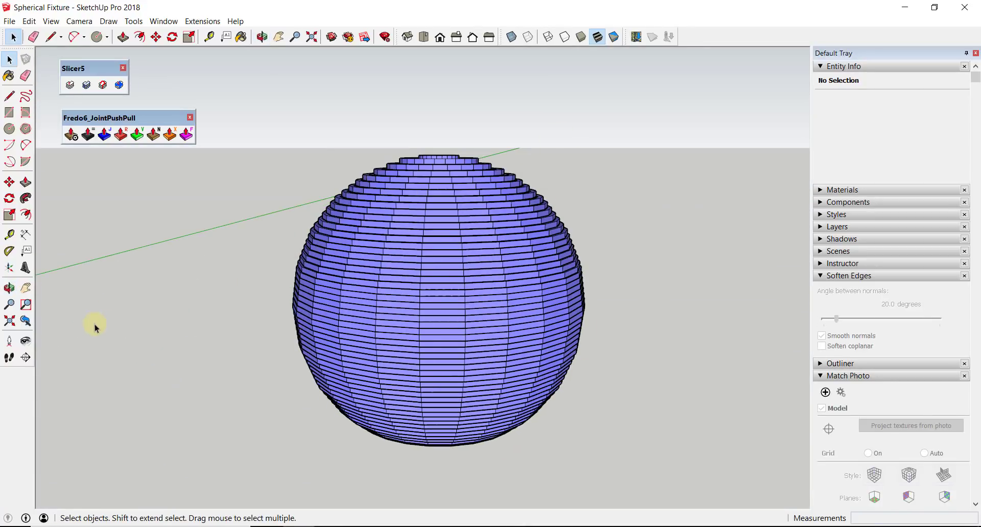
pyautogui.click(25, 357)
pyautogui.click(460, 314)
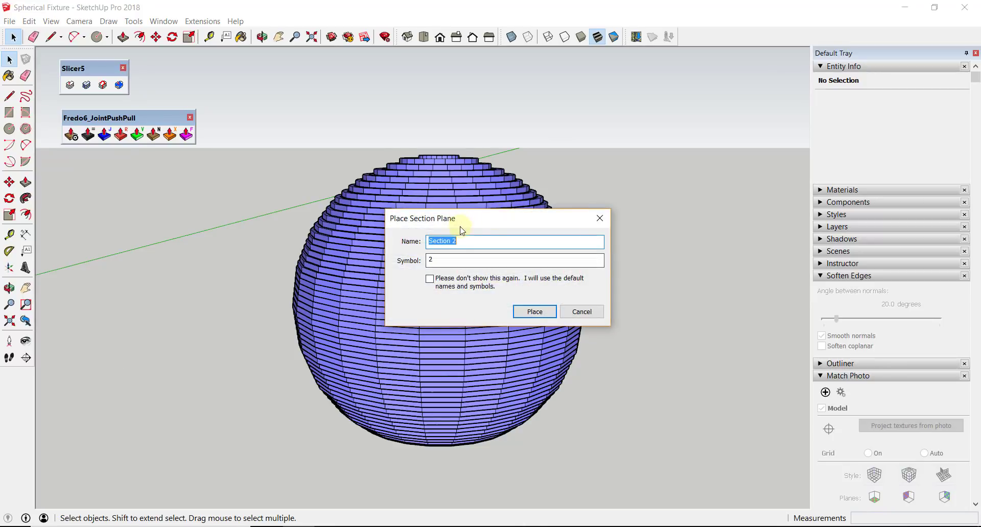
pyautogui.click(533, 311)
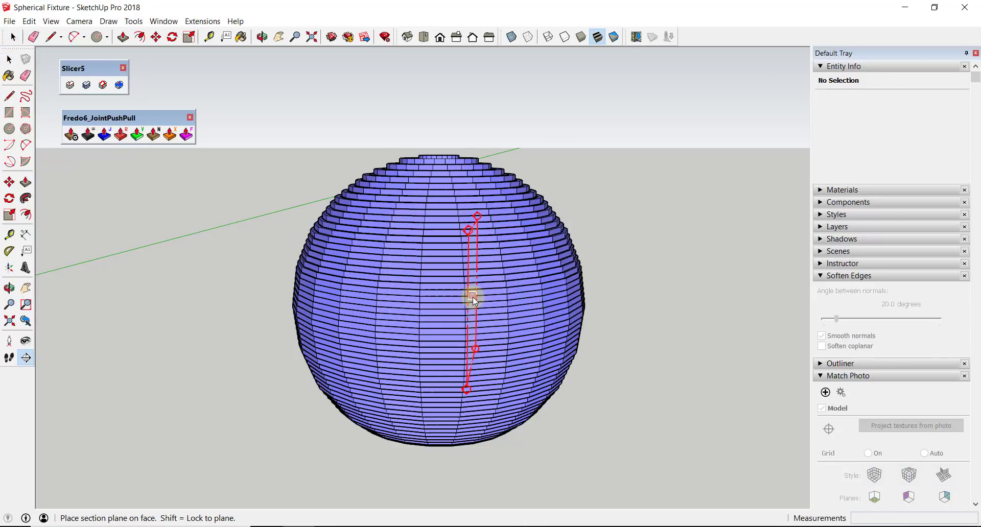
pyautogui.click(473, 297)
pyautogui.moveTo(521, 307); pyautogui.dragTo(446, 329, button='middle')
# Open the uppermost of the closely stacked solid slices in the lower sphere and delete its filling disc faces, keeping the outer ring.
pyautogui.doubleClick(446, 329)
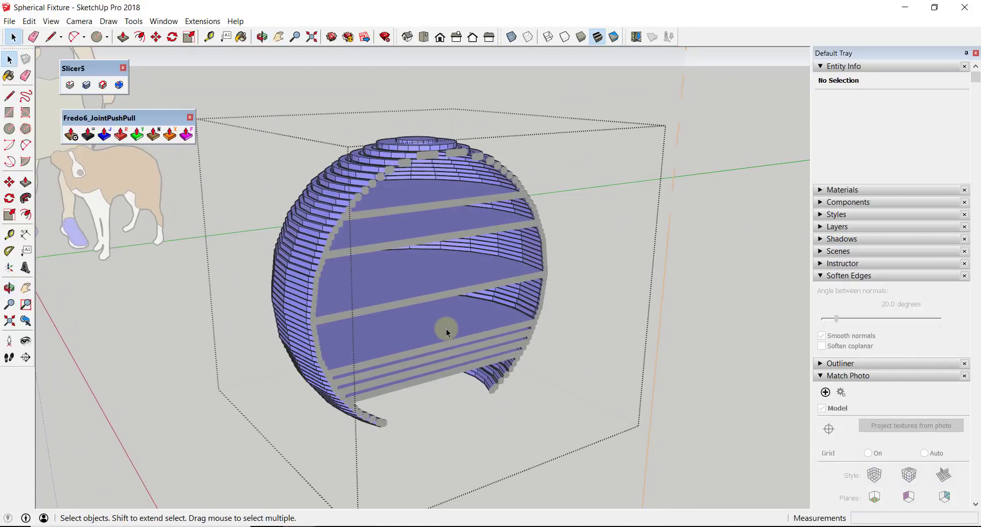
pyautogui.doubleClick(446, 329)
pyautogui.hotkey('ctrl', 'a')
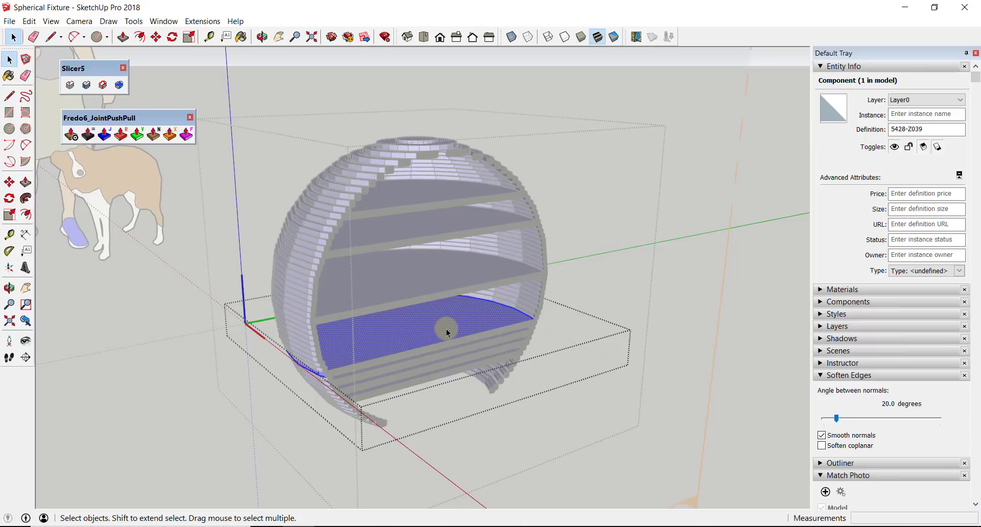
pyautogui.press('Delete')
pyautogui.click(431, 338)
pyautogui.doubleClick(431, 339)
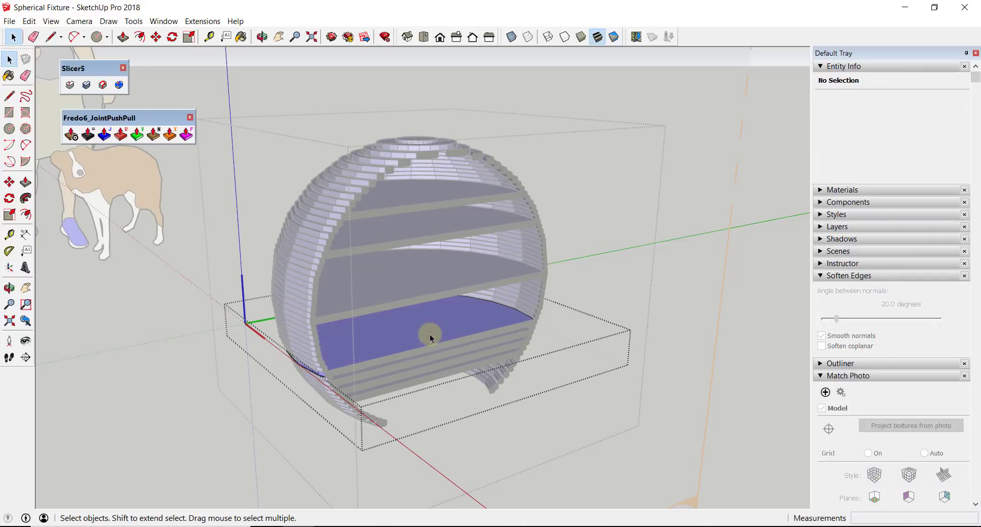
pyautogui.press('Delete')
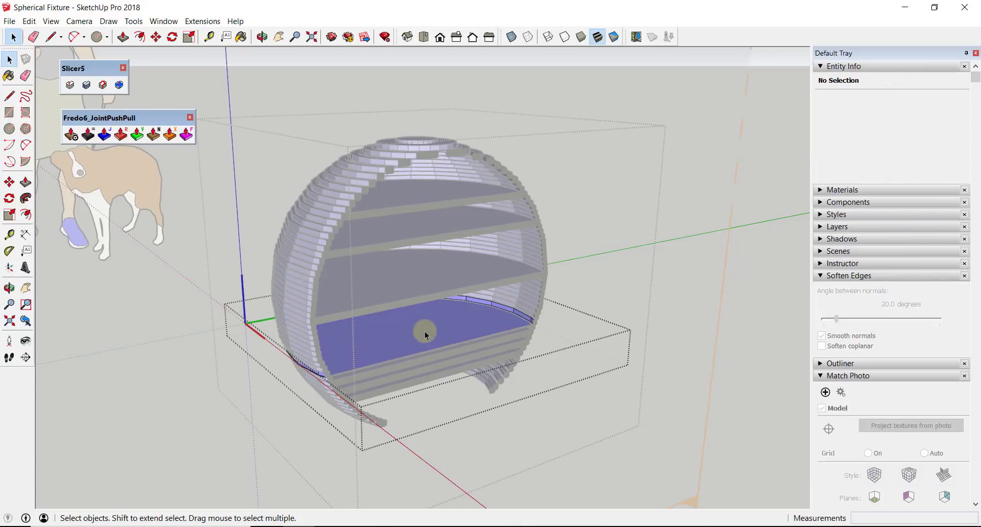
pyautogui.press('Delete')
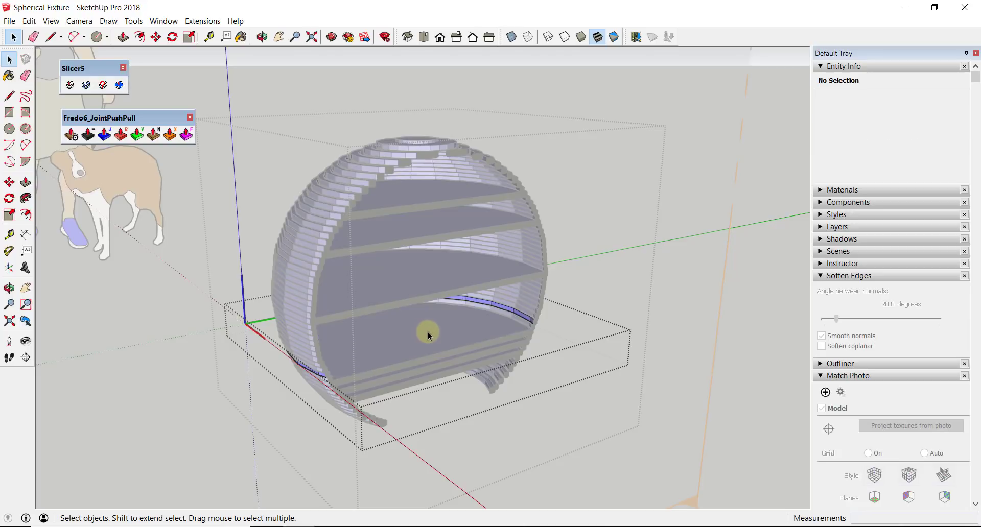
# Open the closely stacked solid slices in the lower sphere and delete their filling disc faces, keeping the outer rings.
pyautogui.moveTo(542, 325); pyautogui.dragTo(434, 269, button='middle')
pyautogui.scroll(10, 520, 305)
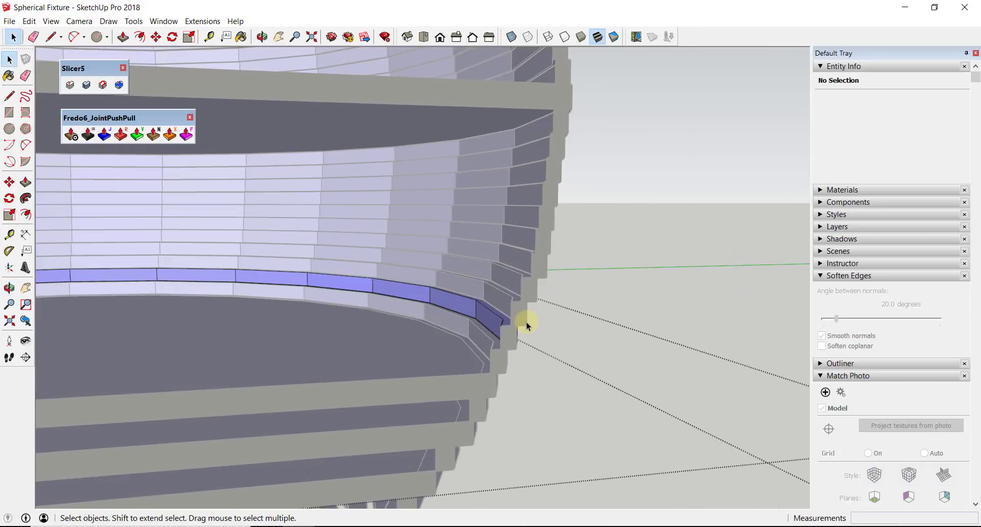
pyautogui.moveTo(381, 326); pyautogui.dragTo(483, 396, button='middle')
pyautogui.doubleClick(471, 417)
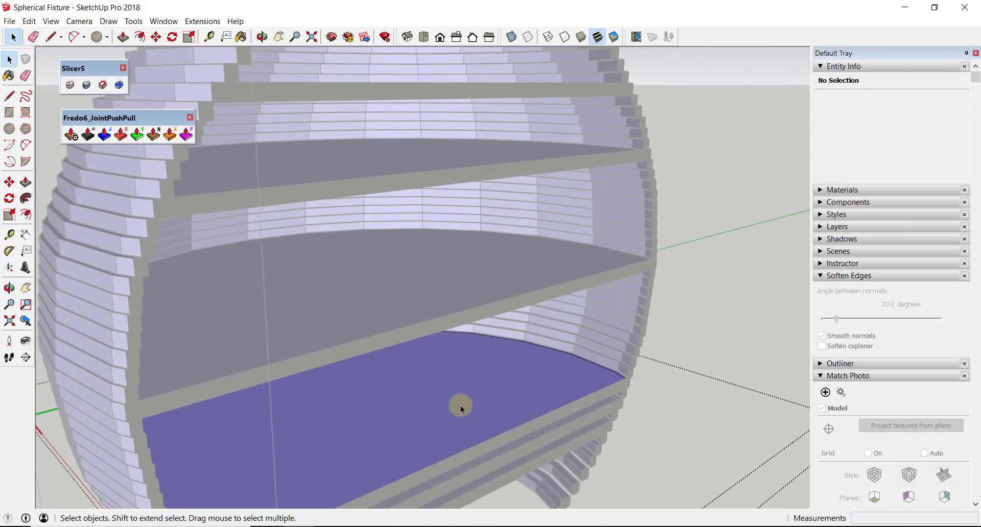
pyautogui.press('Delete')
pyautogui.click(490, 410)
pyautogui.press('Delete')
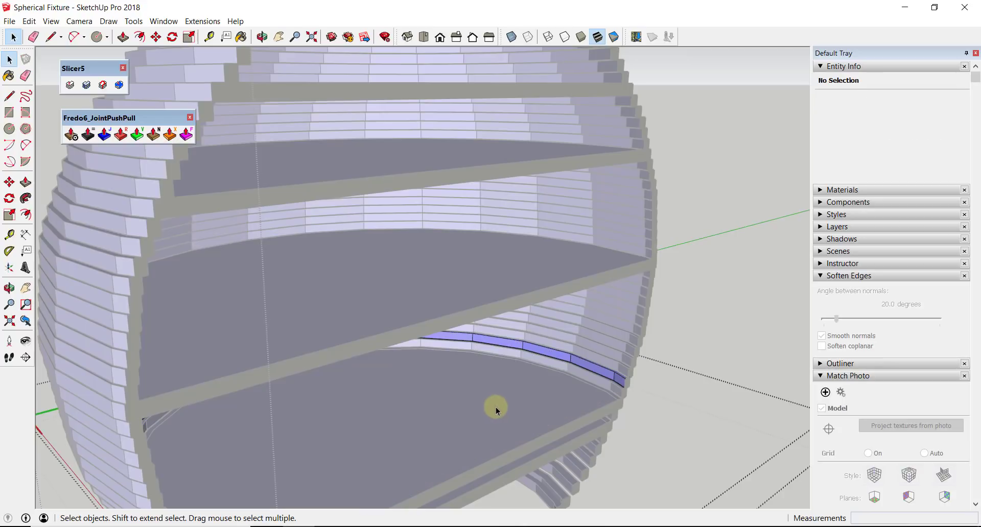
pyautogui.doubleClick(497, 407)
pyautogui.moveTo(496, 406); pyautogui.dragTo(489, 249, button='middle')
# Delete the disc faces filling the remaining solid slices higher in the sphere and close the open slice.
pyautogui.click(417, 230)
pyautogui.press('Delete')
pyautogui.doubleClick(401, 125)
pyautogui.press('Delete')
pyautogui.scroll(-5, 401, 125)
pyautogui.click(654, 281)
# Examine the sectioned sphere from outside and inside, checking the slice rings and the gaps between them.
pyautogui.moveTo(530, 308); pyautogui.dragTo(511, 228, button='middle')
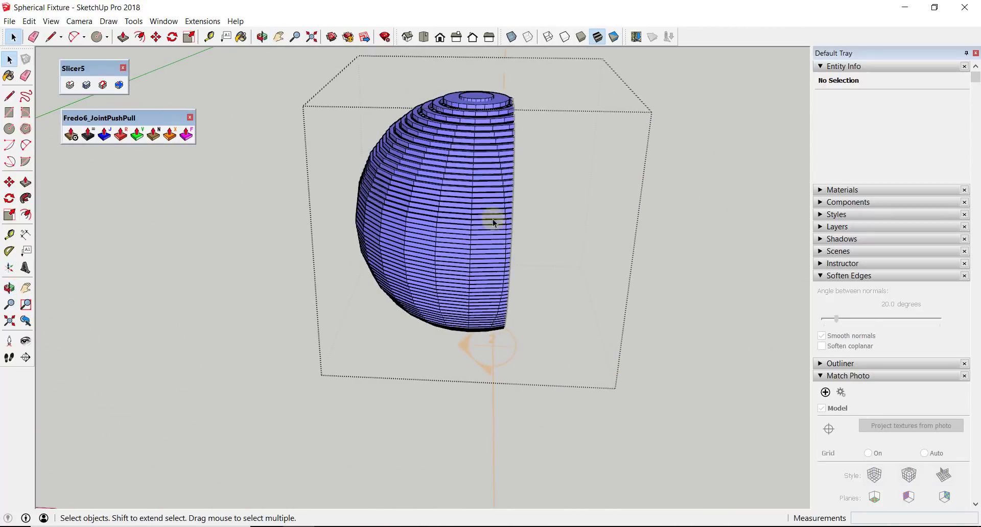
pyautogui.moveTo(440, 207); pyautogui.dragTo(550, 313, button='middle')
pyautogui.scroll(5, 469, 203)
pyautogui.scroll(2, 447, 234)
pyautogui.scroll(-5, 467, 245)
pyautogui.moveTo(570, 266); pyautogui.dragTo(388, 263, button='middle')
pyautogui.scroll(-6, 388, 263)
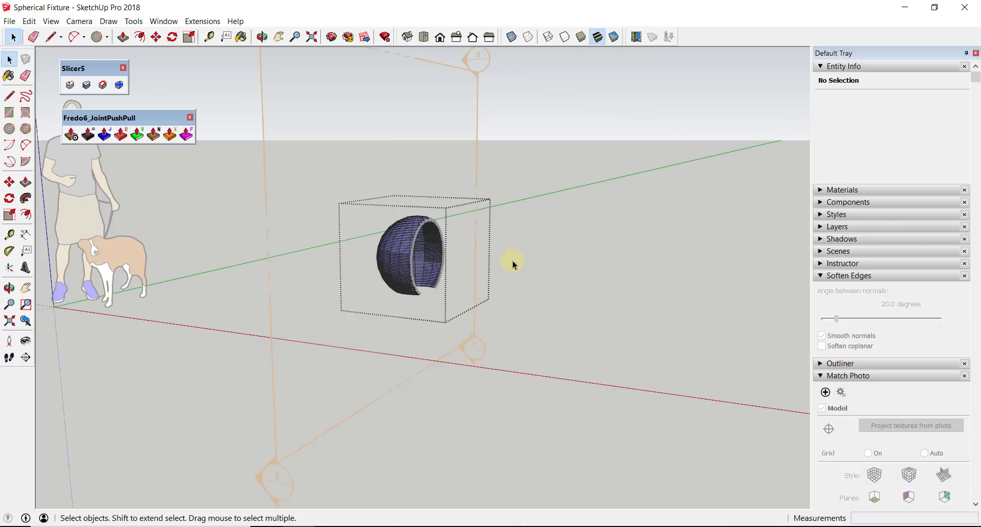
pyautogui.scroll(3, 444, 248)
pyautogui.moveTo(443, 249); pyautogui.dragTo(225, 178, button='middle')
pyautogui.scroll(4, 396, 266)
pyautogui.scroll(3, 398, 265)
pyautogui.scroll(-6, 397, 263)
pyautogui.scroll(-2, 401, 262)
pyautogui.moveTo(377, 264); pyautogui.dragTo(493, 270, button='middle')
pyautogui.doubleClick(528, 281)
pyautogui.doubleClick(537, 283)
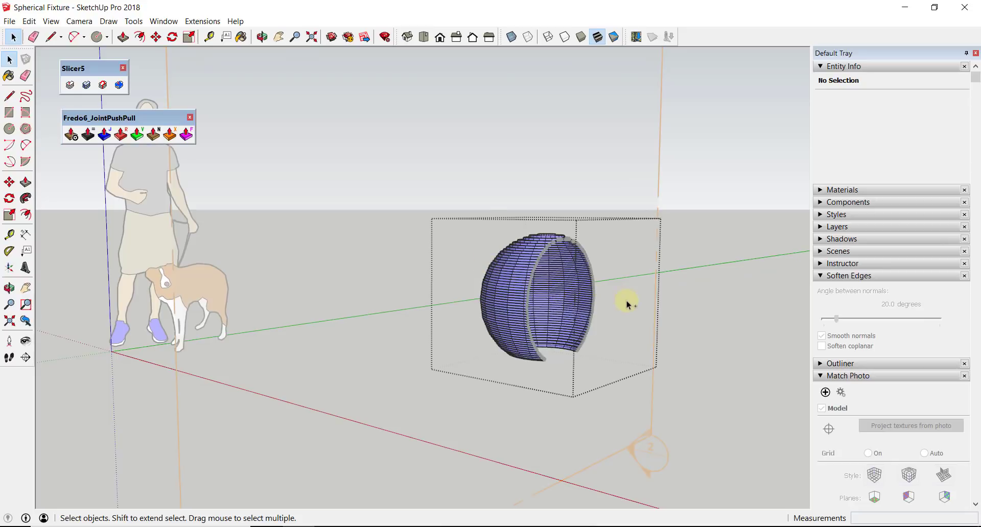
# Undo the disc face deletions, the section plane and the slicing to return to the unsliced sphere.
pyautogui.hotkey('ctrl', 'z')
pyautogui.hotkey('ctrl', 'z')
pyautogui.hotkey('ctrl', 'z')
pyautogui.hotkey('ctrl', 'z')
pyautogui.hotkey('ctrl', 'z')
pyautogui.hotkey('ctrl', 'z')
pyautogui.hotkey('ctrl', 'z')
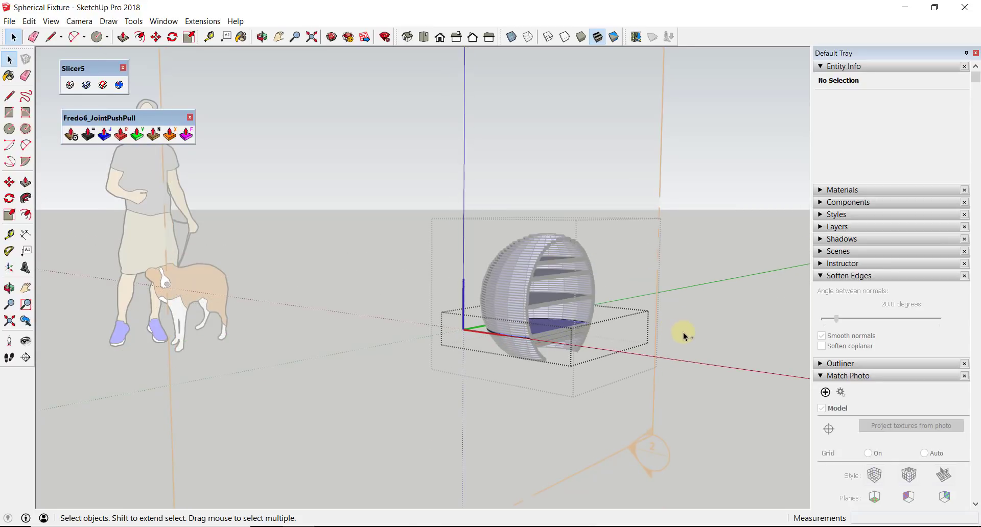
pyautogui.click(684, 337)
pyautogui.hotkey('ctrl', 'z')
pyautogui.hotkey('ctrl', 'z')
pyautogui.hotkey('ctrl', 'z')
pyautogui.hotkey('ctrl', 'z')
pyautogui.hotkey('ctrl', 'z')
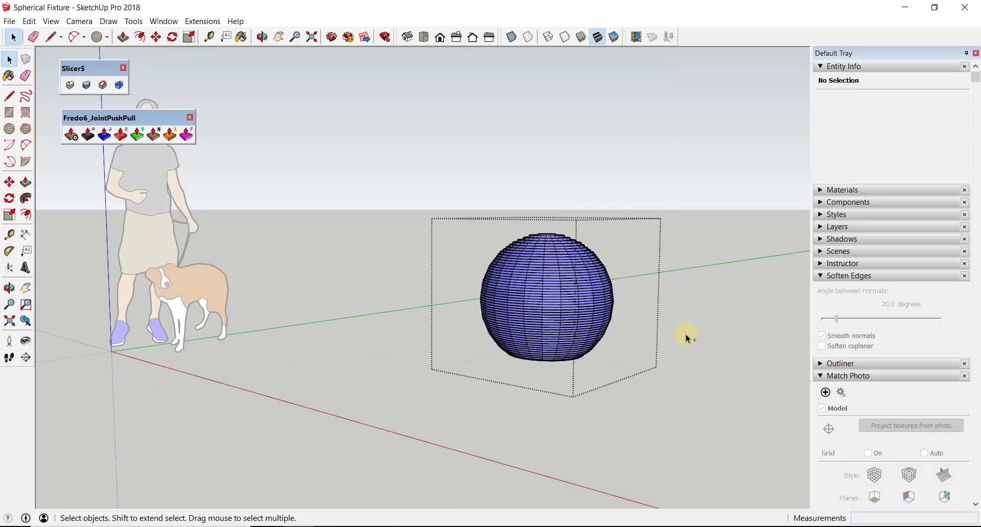
# Copy the unsliced sphere group and place the copy beside the original.
pyautogui.click(526, 286)
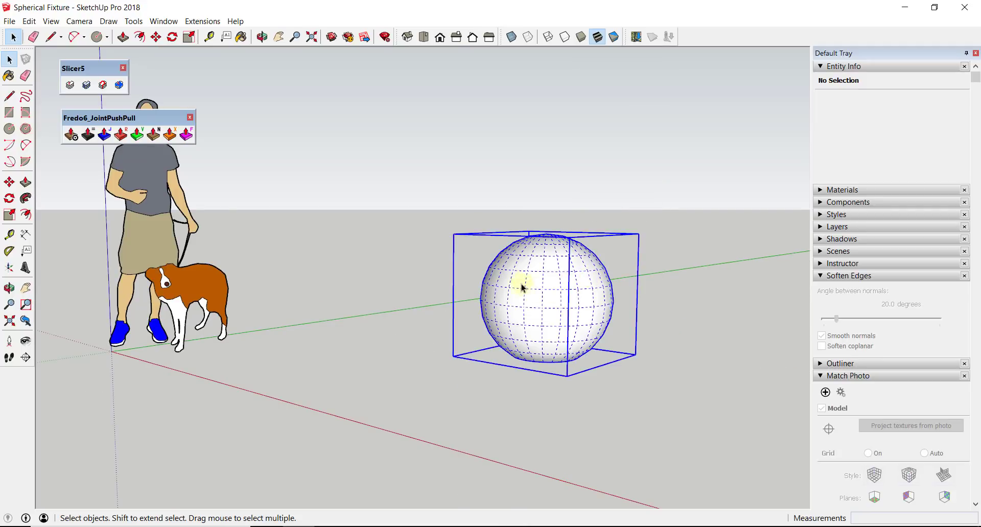
pyautogui.scroll(-3, 527, 286)
pyautogui.press('m')
pyautogui.click(533, 296)
pyautogui.press('ctrl')
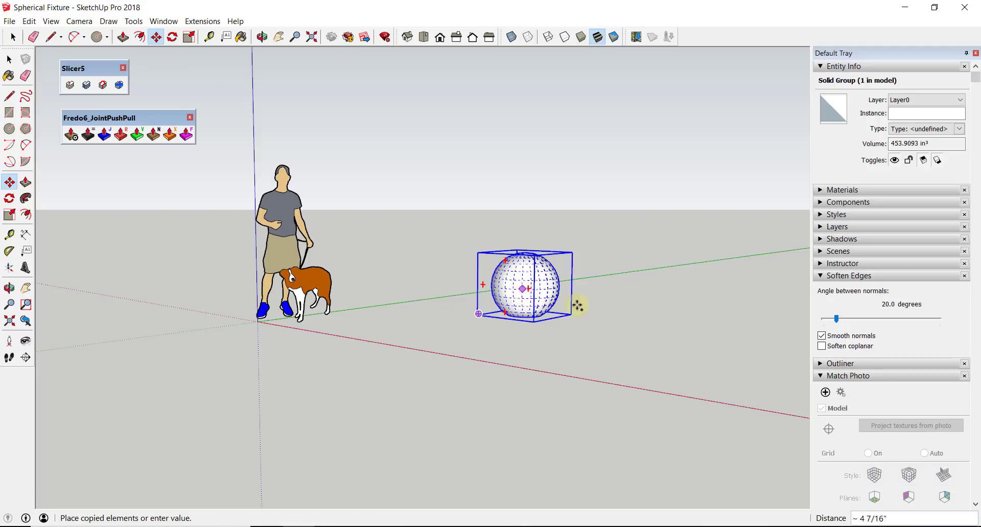
pyautogui.click(718, 306)
pyautogui.press('space')
# Try slicing the original sphere with Slicer5 along Z using 8/16 spacing and 7/16" for thickness and end inset, then undo it.
pyautogui.scroll(1, 572, 272)
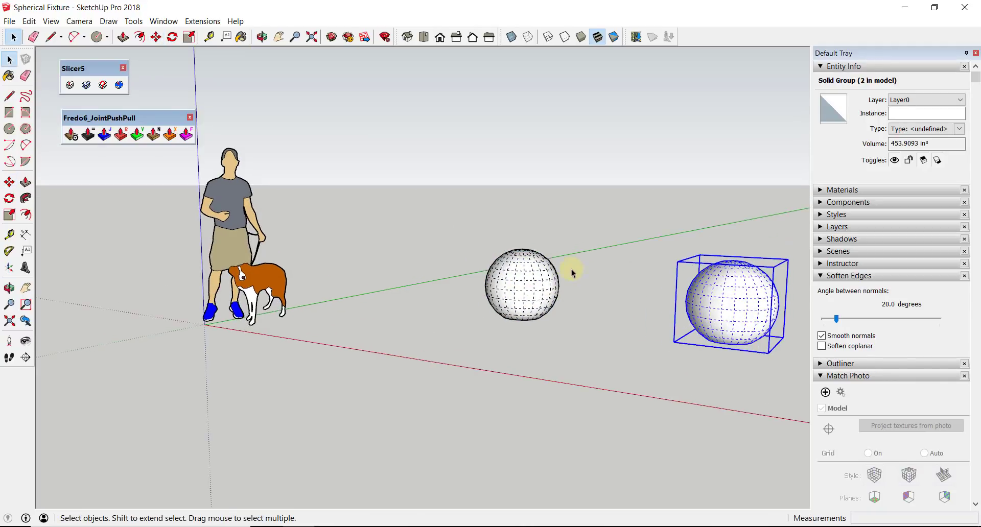
pyautogui.scroll(4, 511, 290)
pyautogui.click(510, 292)
pyautogui.moveTo(510, 291); pyautogui.dragTo(542, 296, button='middle')
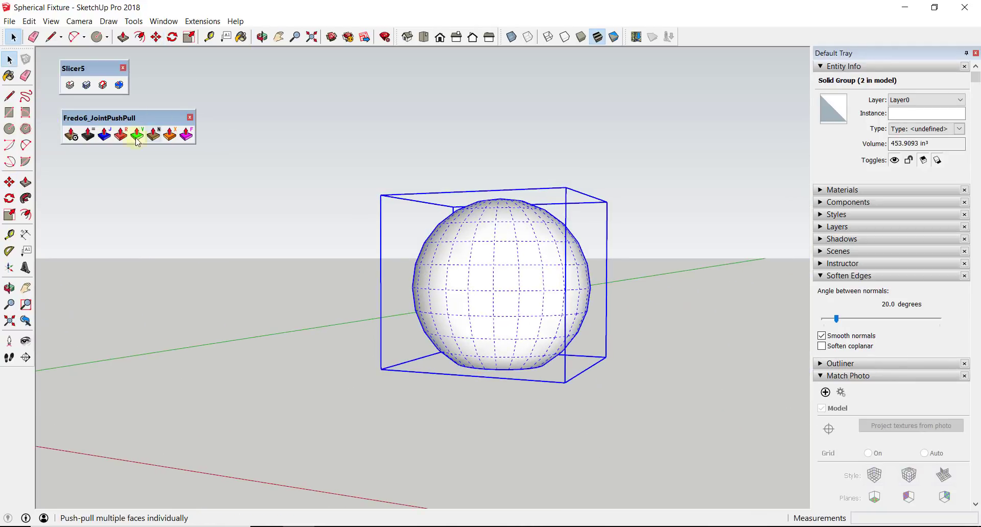
pyautogui.click(70, 84)
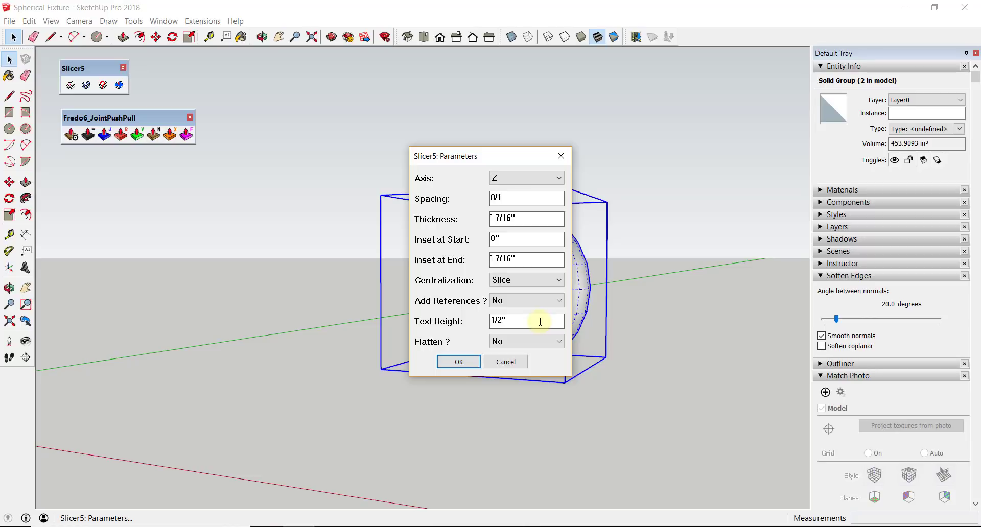
pyautogui.click(459, 362)
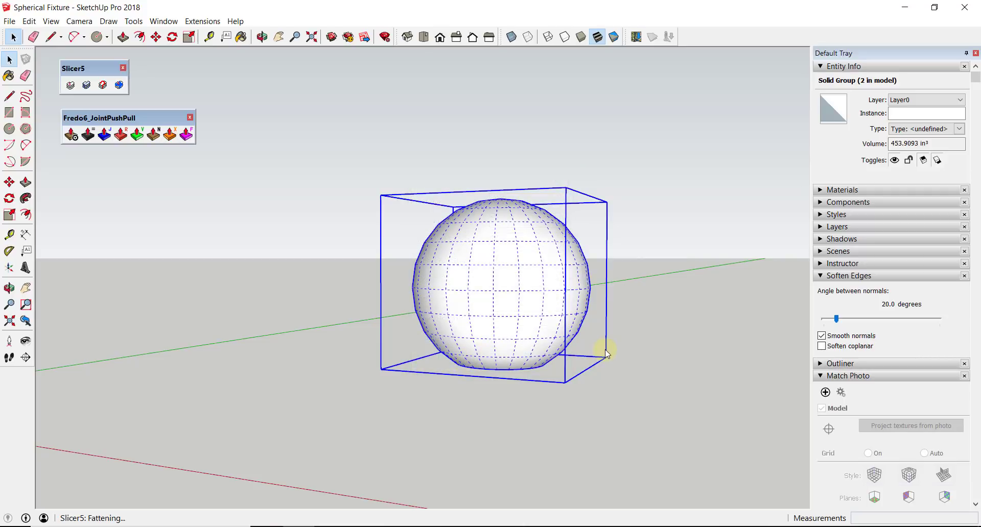
pyautogui.scroll(8, 493, 285)
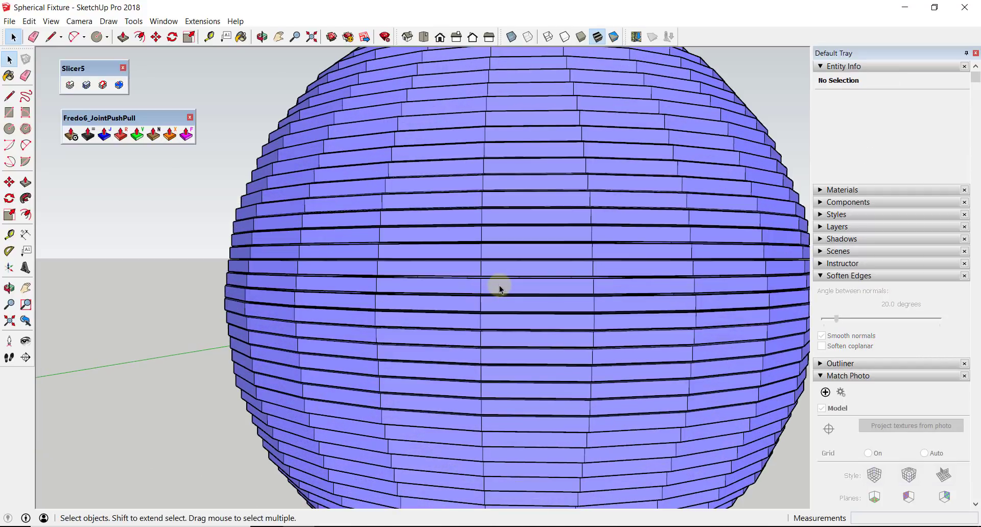
pyautogui.hotkey('ctrl', 'z')
# Slice the original sphere with Slicer5 along Z using 9/16 spacing, 7/16" thickness, 0" start inset and 7/16" end inset.
pyautogui.scroll(-3, 499, 284)
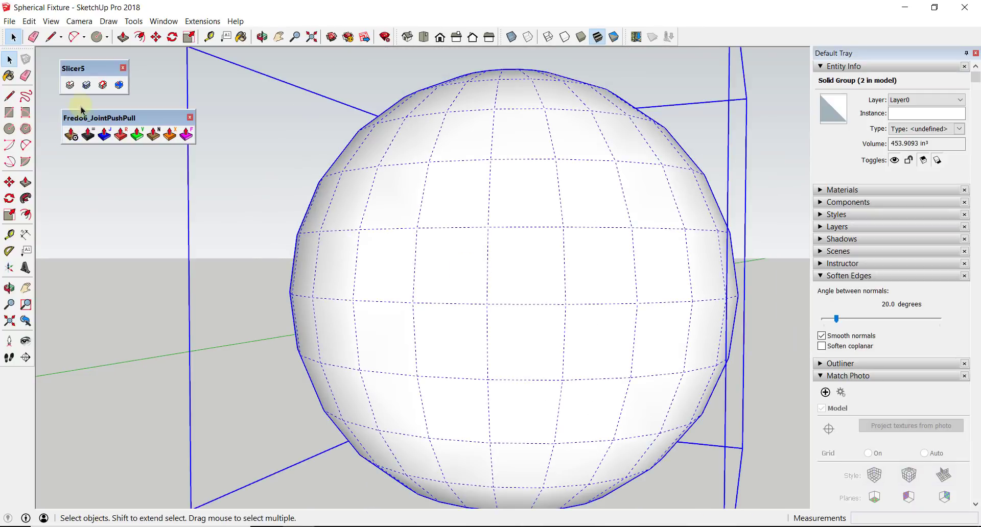
pyautogui.click(70, 85)
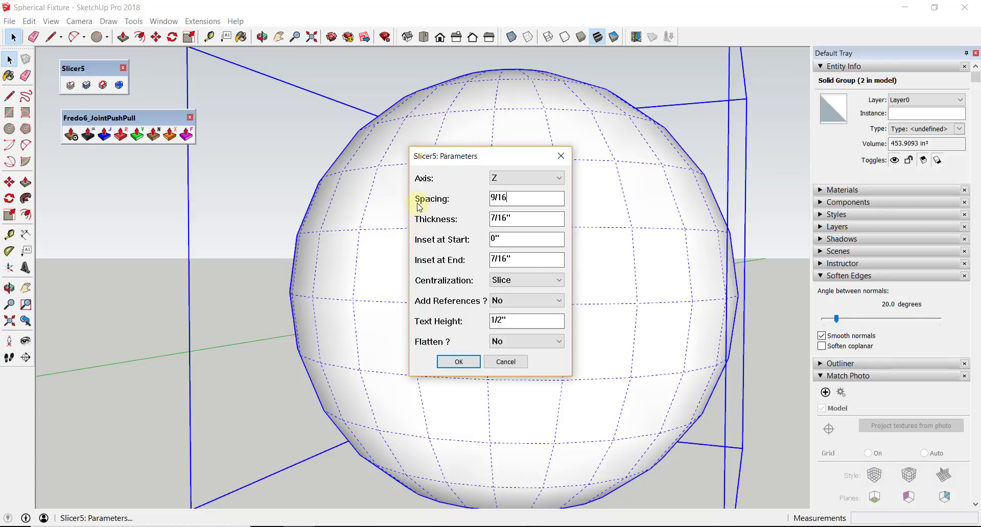
pyautogui.click(457, 363)
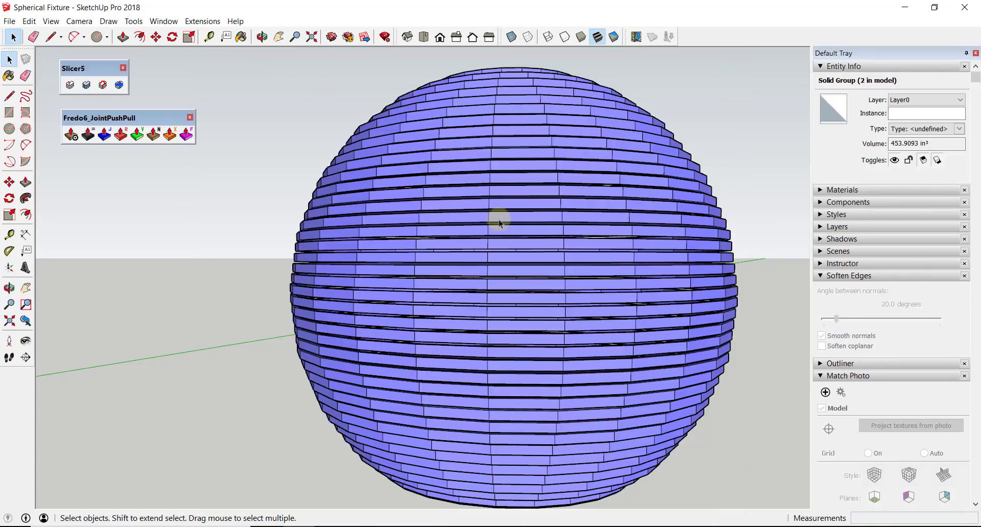
pyautogui.press('o')
pyautogui.moveTo(500, 220); pyautogui.dragTo(567, 153)
pyautogui.moveTo(566, 152); pyautogui.dragTo(495, 312, button='middle')
pyautogui.scroll(-4, 426, 336)
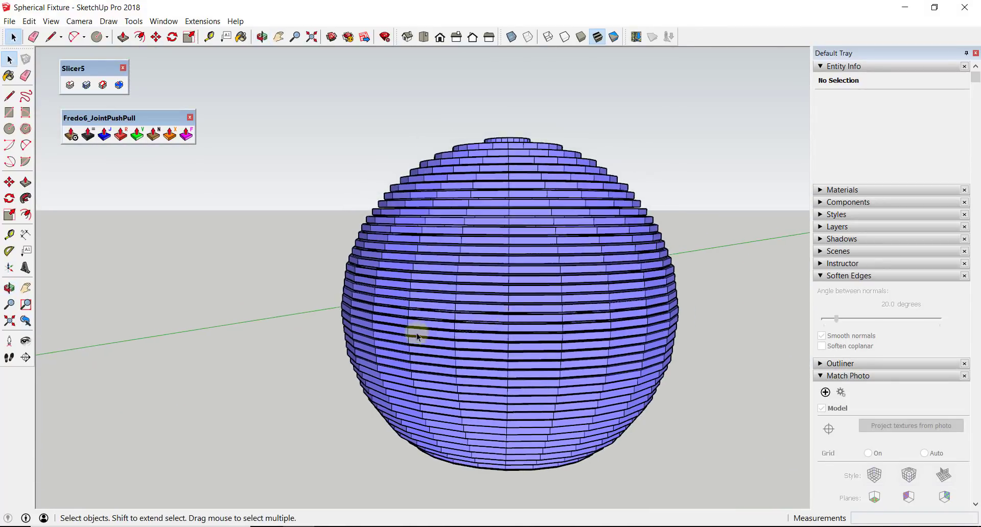
# Place a vertical section plane named Section 3 on the newly sliced sphere and reposition the plane.
pyautogui.click(25, 357)
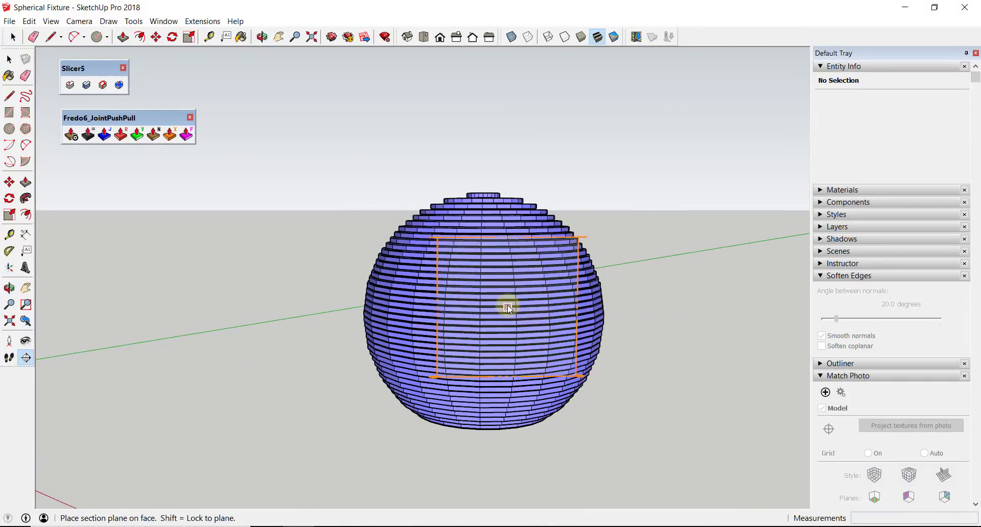
pyautogui.click(506, 304)
pyautogui.moveTo(506, 304); pyautogui.dragTo(482, 312, button='middle')
pyautogui.click(662, 404)
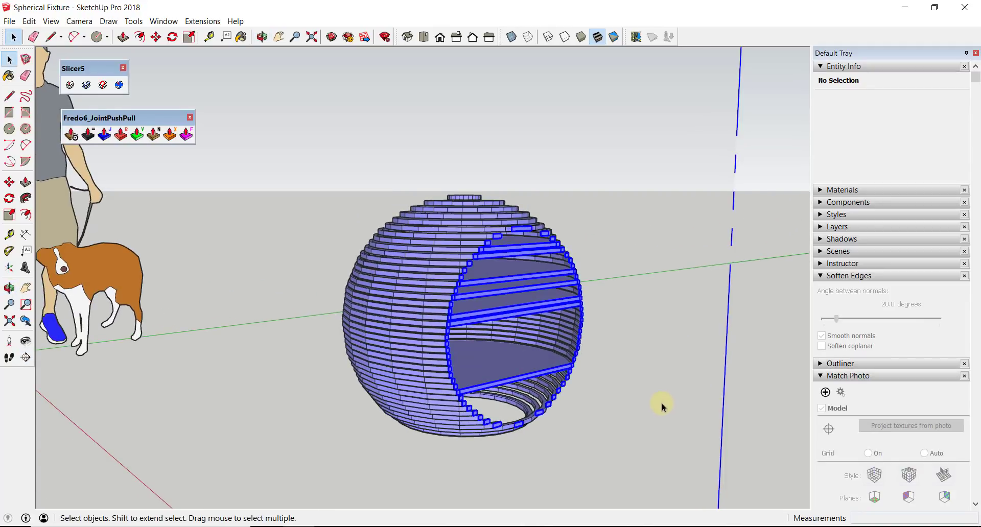
pyautogui.press('m')
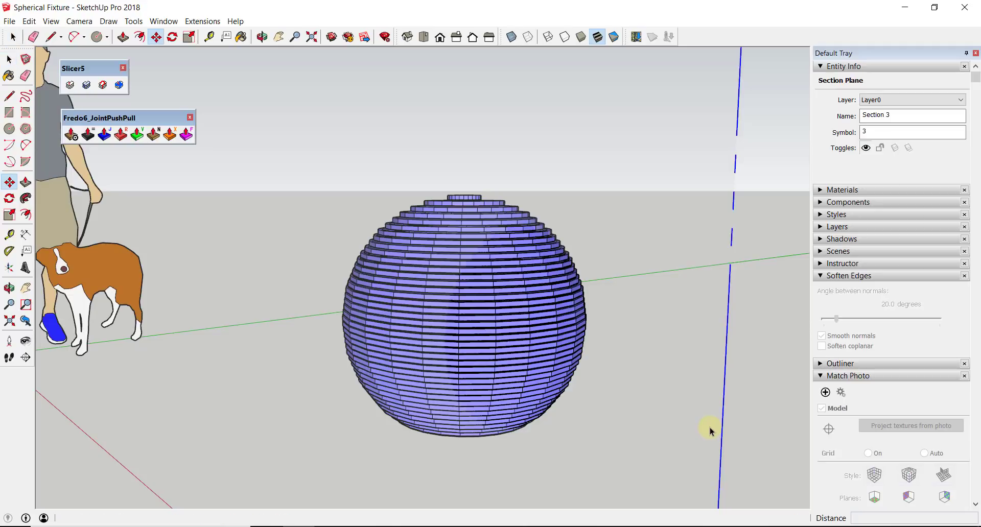
pyautogui.click(700, 426)
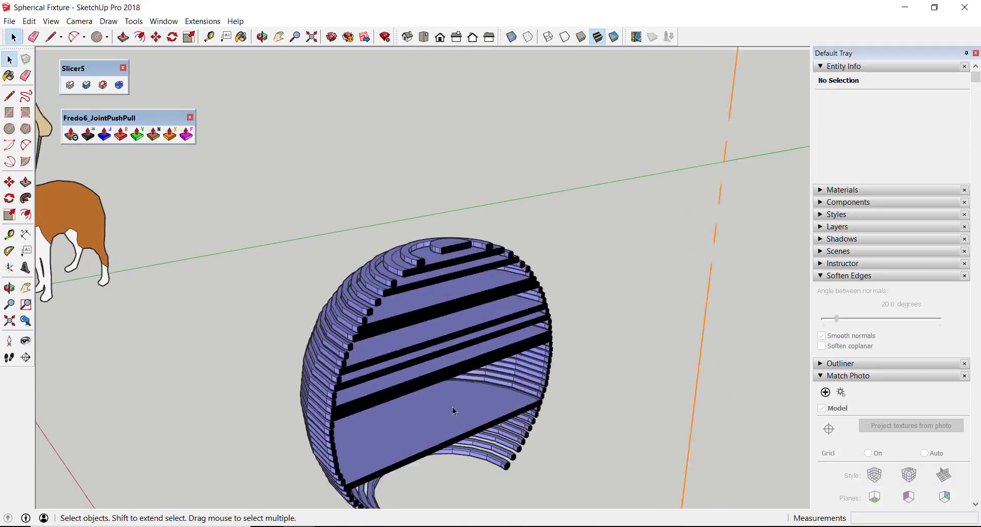
# Open the solid slices of the newly sliced sphere one after another and delete their filling disc faces.
pyautogui.doubleClick(454, 412)
pyautogui.tripleClick(453, 412)
pyautogui.press('Delete')
pyautogui.doubleClick(419, 376)
pyautogui.tripleClick(425, 372)
pyautogui.press('Delete')
pyautogui.scroll(2, 424, 372)
pyautogui.doubleClick(398, 337)
pyautogui.tripleClick(398, 338)
pyautogui.press('Delete')
pyautogui.doubleClick(391, 278)
pyautogui.press('Delete')
pyautogui.moveTo(391, 278); pyautogui.dragTo(408, 339, button='middle')
pyautogui.doubleClick(519, 242)
pyautogui.press('Delete')
pyautogui.moveTo(519, 243); pyautogui.dragTo(618, 135, button='middle')
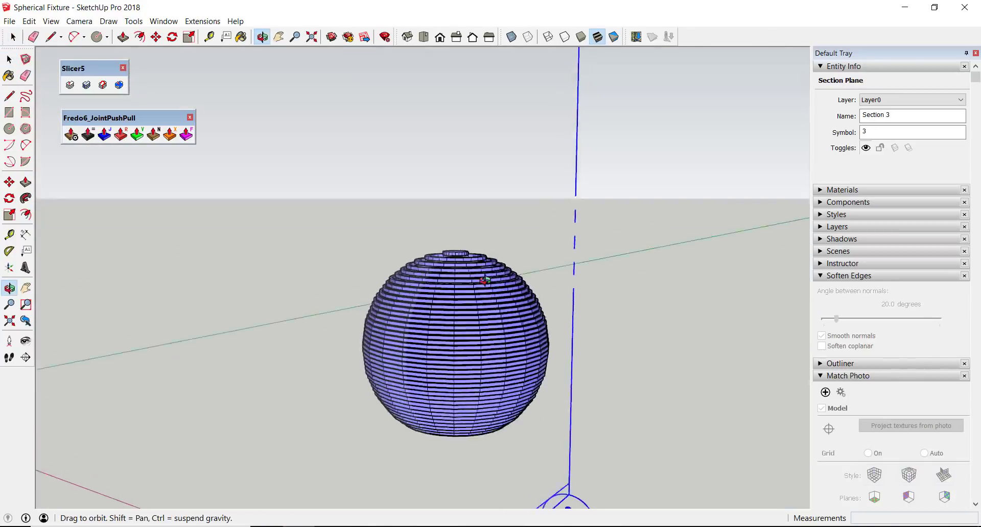